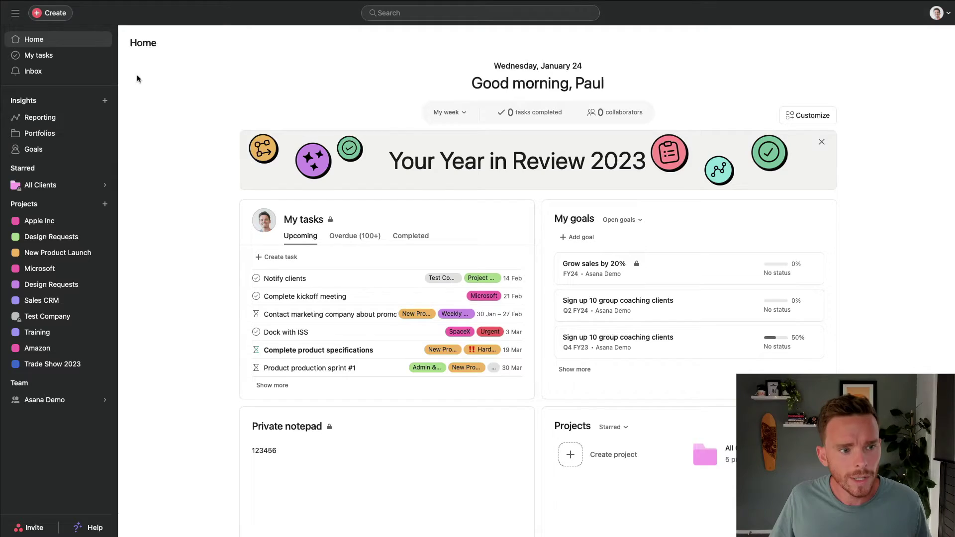
Start a new blank project from the Create menu
{"action": "left_click", "coordinate": [37, 13]}
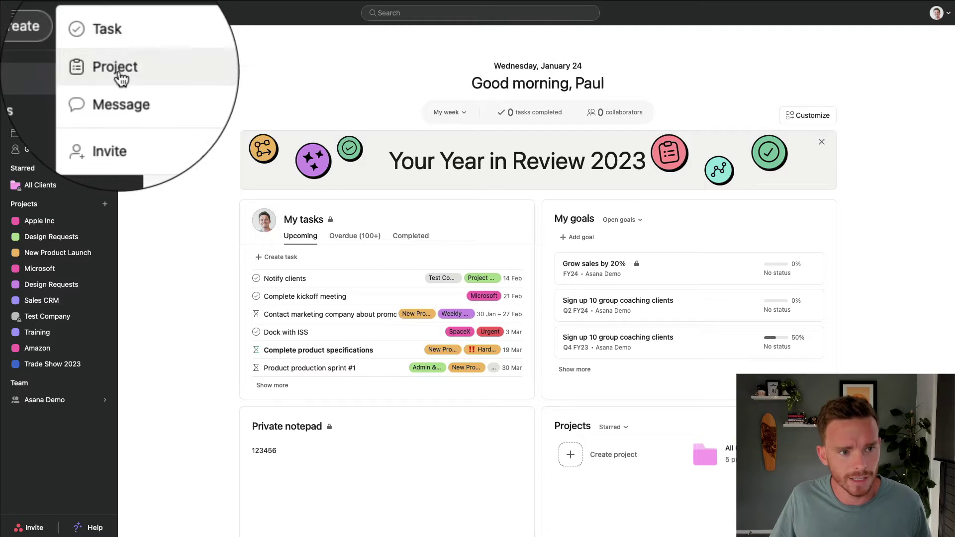
{"action": "left_click", "coordinate": [99, 33]}
{"action": "left_click", "coordinate": [423, 274]}
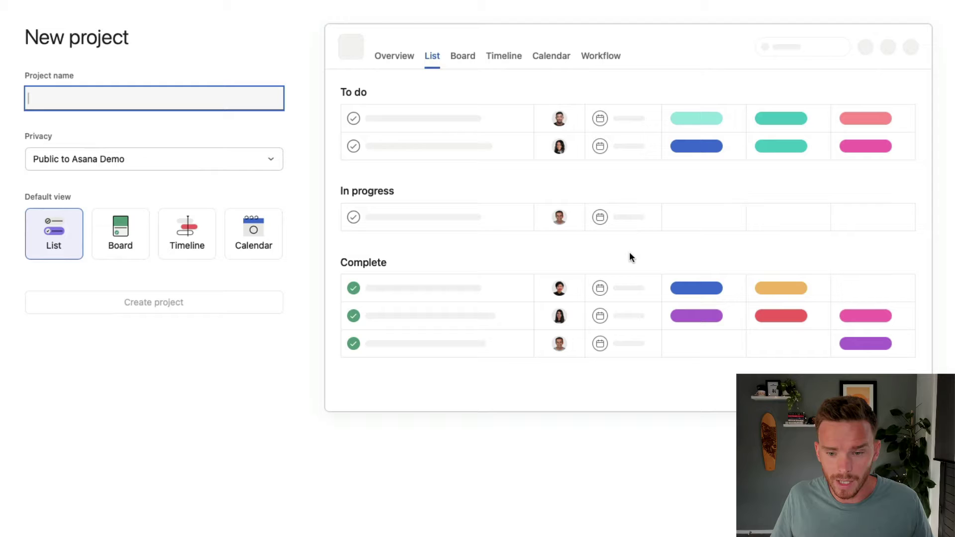
Preview the Board and Timeline default views, then pick Calendar as the default view
{"action": "left_click", "coordinate": [127, 244]}
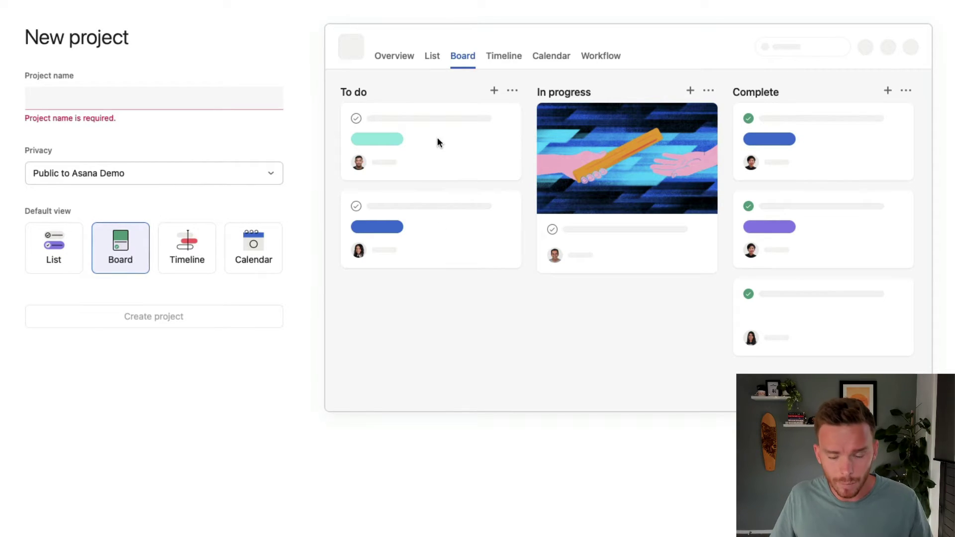
{"action": "left_click", "coordinate": [191, 254]}
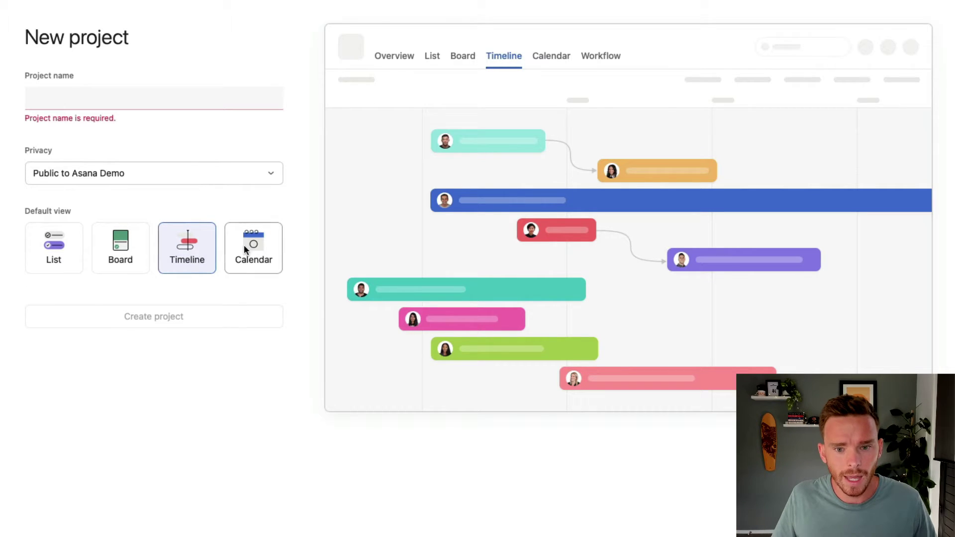
{"action": "left_click", "coordinate": [253, 256]}
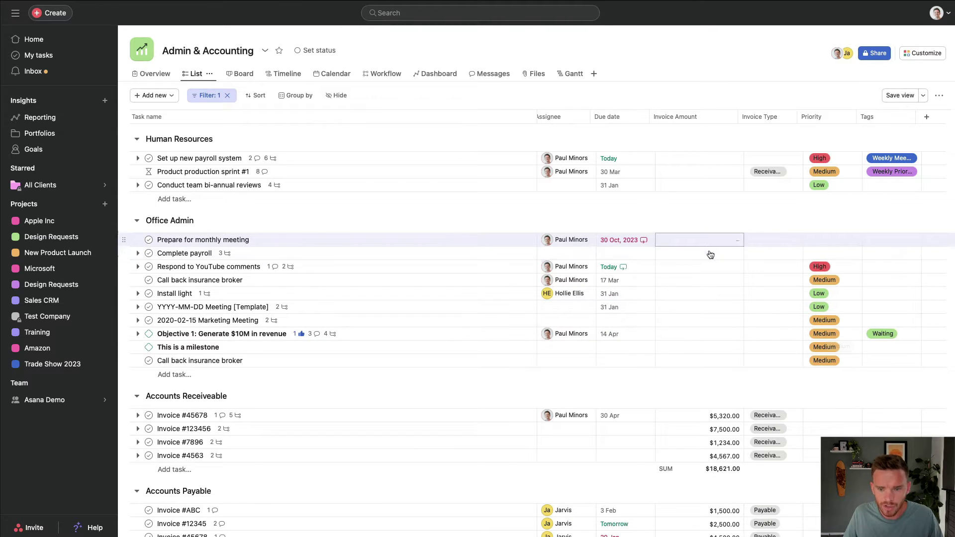
Inspect the Invoice Type, Priority and tag fields of Complete payroll without changing them
{"action": "left_click", "coordinate": [767, 254]}
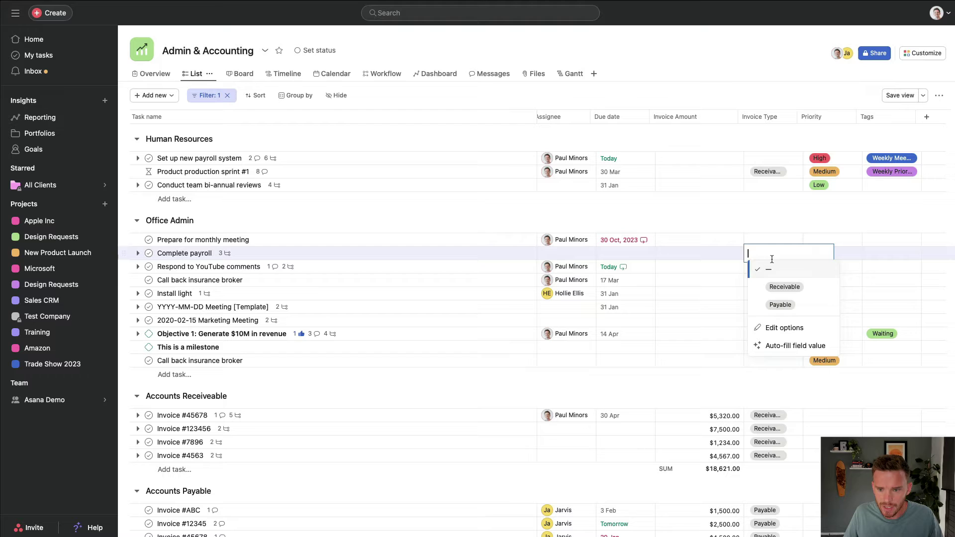
{"action": "left_click", "coordinate": [848, 252]}
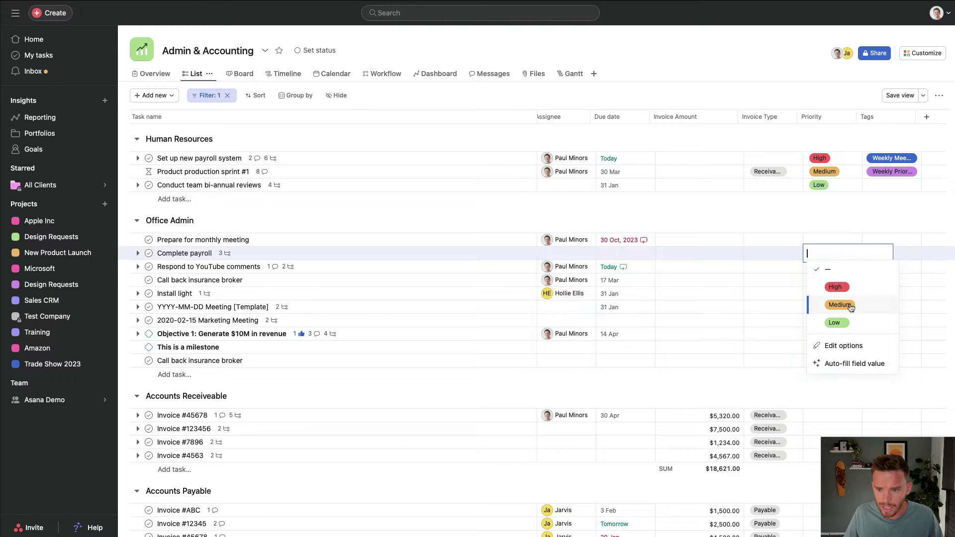
{"action": "left_click", "coordinate": [903, 254]}
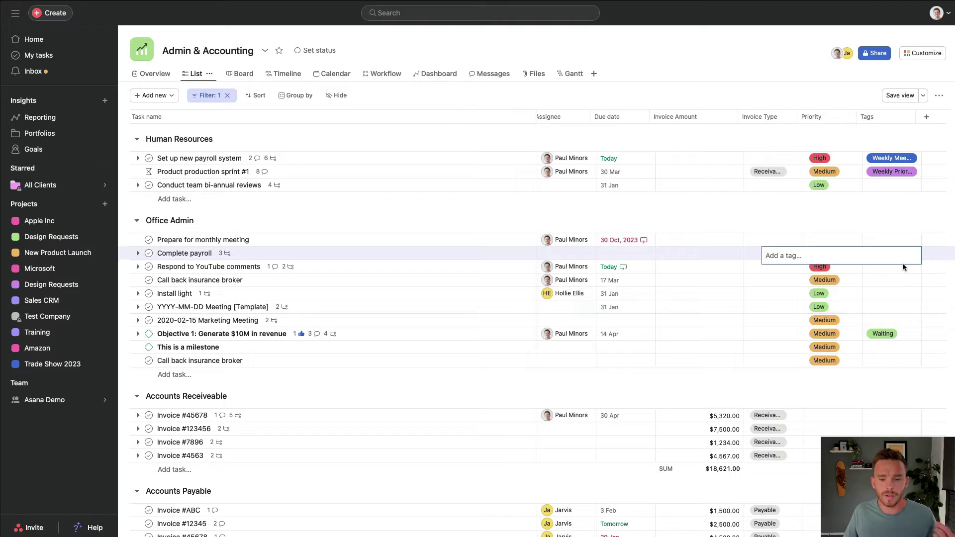
{"action": "left_click", "coordinate": [413, 221]}
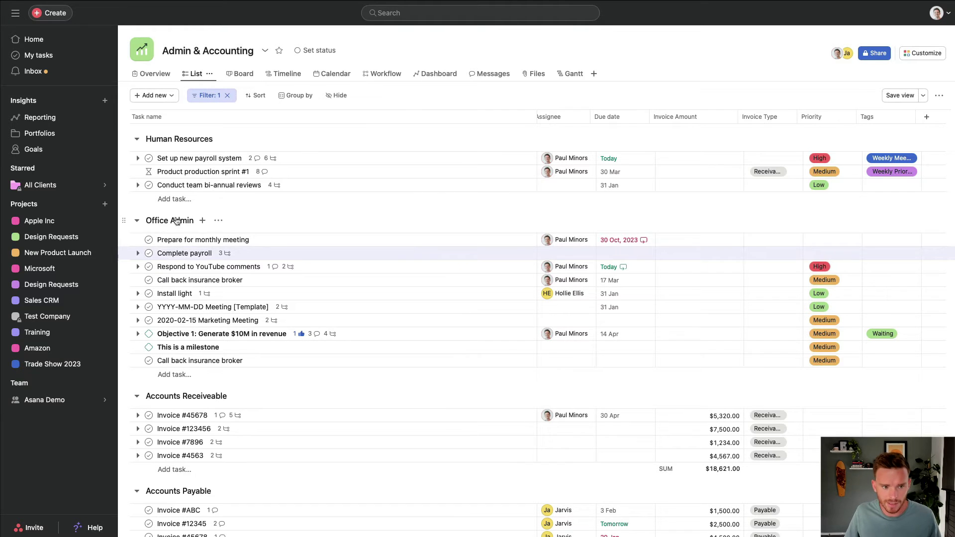
Add three tasks named 'Task' at the end of the Human Resources section
{"action": "left_click", "coordinate": [213, 198]}
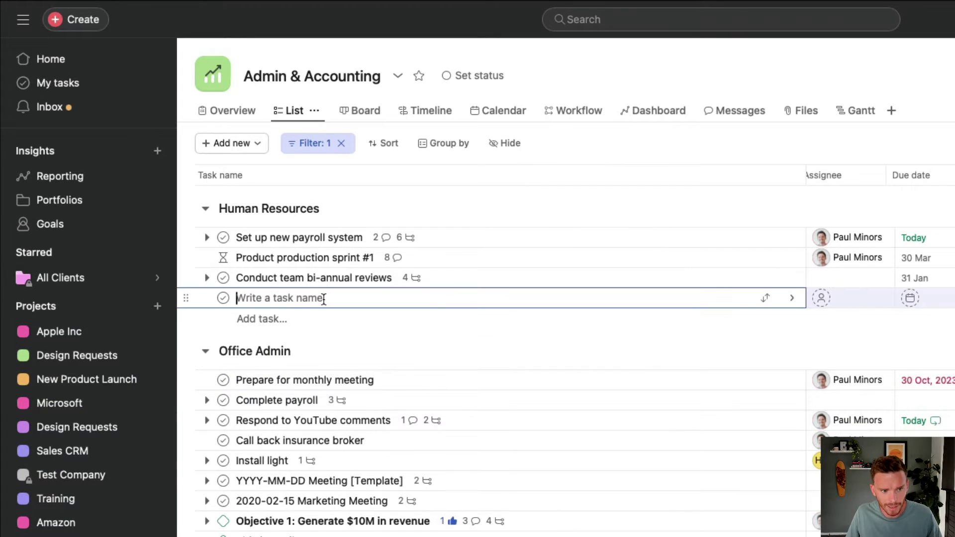
{"action": "type", "text": "Task"}
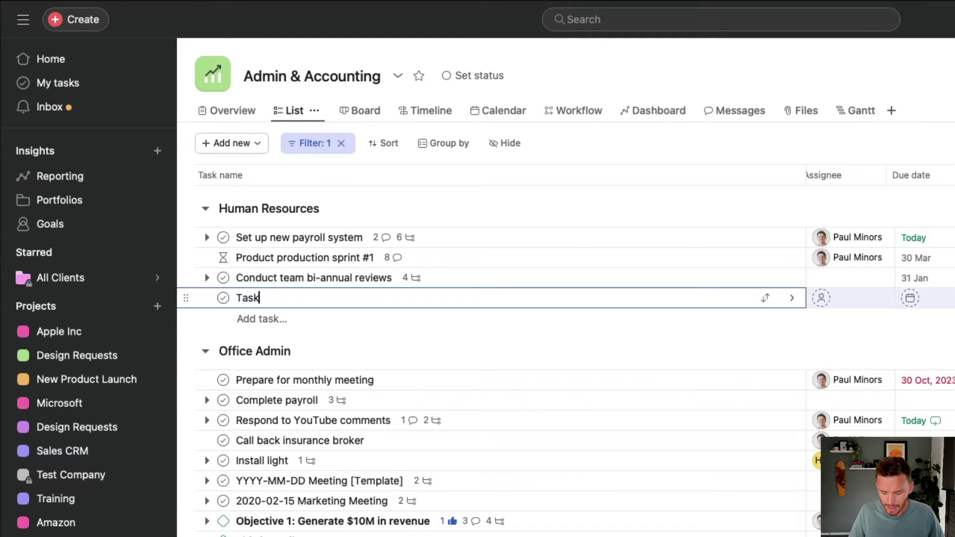
{"action": "key", "text": "Return"}
{"action": "type", "text": "Task"}
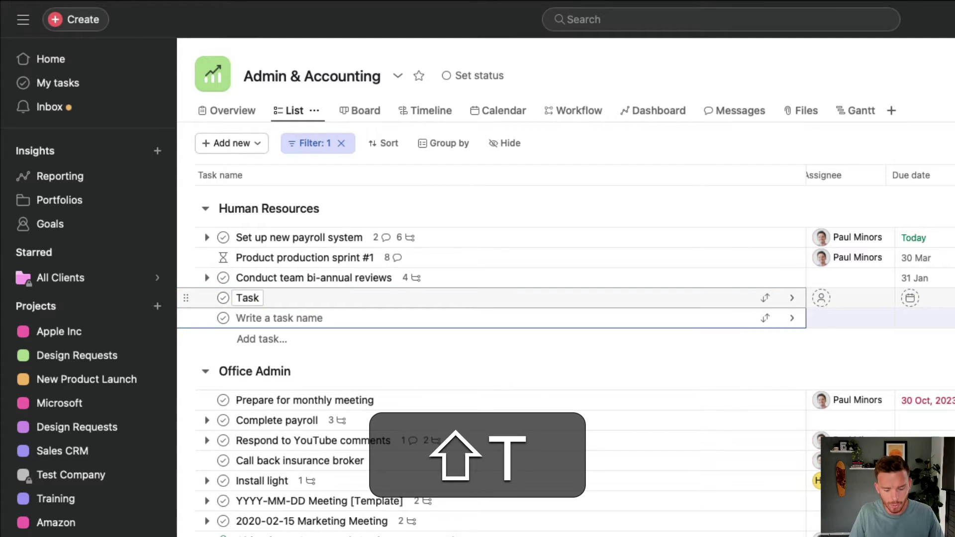
{"action": "key", "text": "Return"}
{"action": "type", "text": "Task"}
{"action": "key", "text": "Return"}
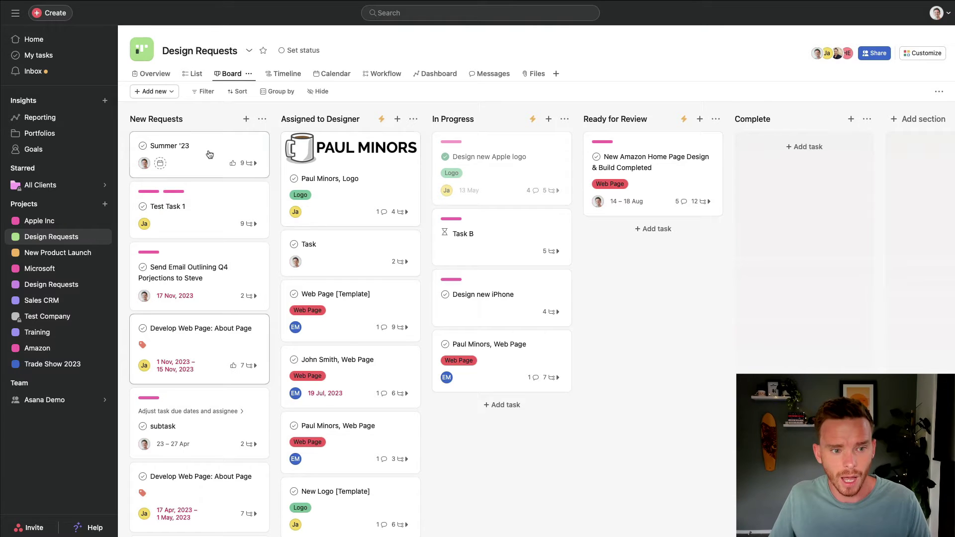
Drag the Summer '23 card to a neighbouring column on the Design Requests board
{"action": "left_click_drag", "start_coordinate": [213, 154], "coordinate": [192, 155]}
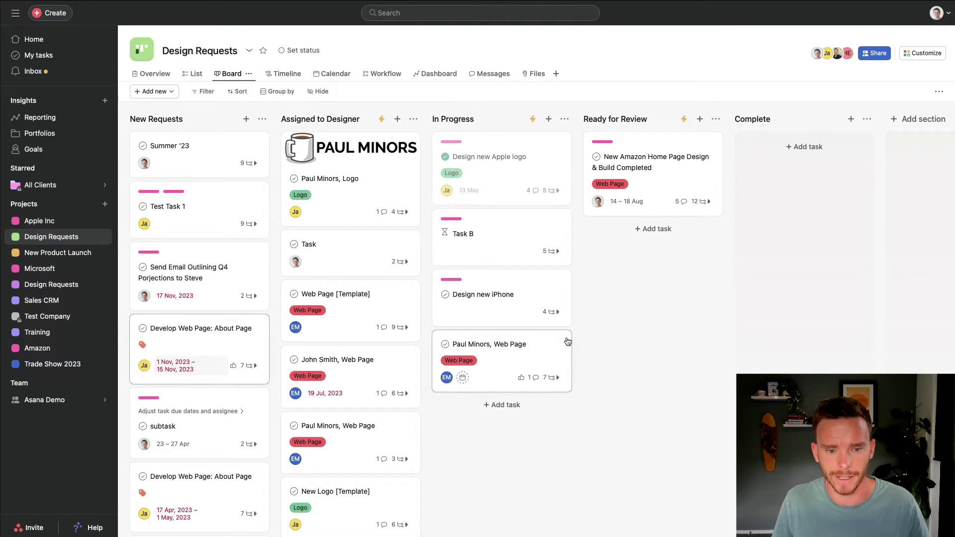
Review the logo request task's details, assignee and due date fields
{"action": "left_click", "coordinate": [391, 175]}
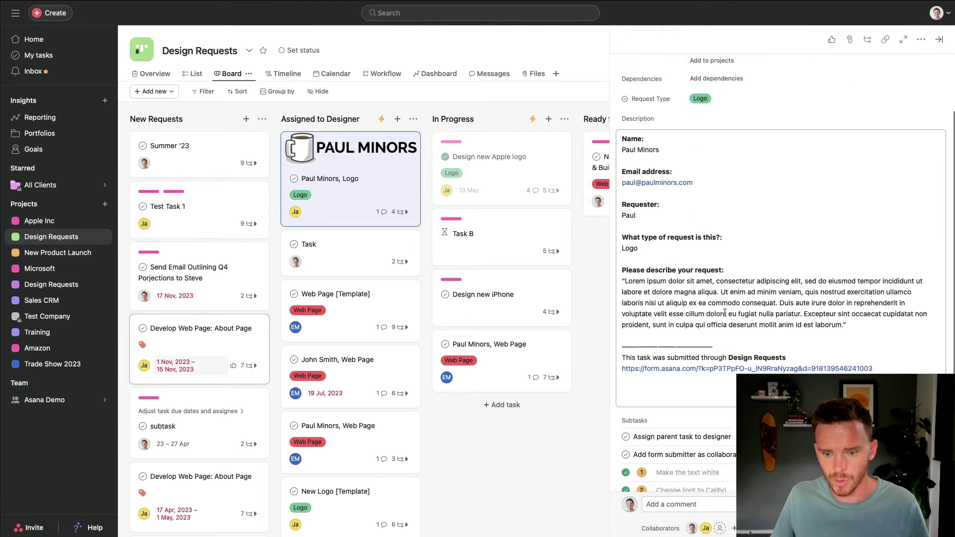
{"action": "scroll", "coordinate": [725, 312], "scroll_direction": "down", "scroll_amount": 5}
{"action": "scroll", "coordinate": [725, 312], "scroll_direction": "up", "scroll_amount": 8}
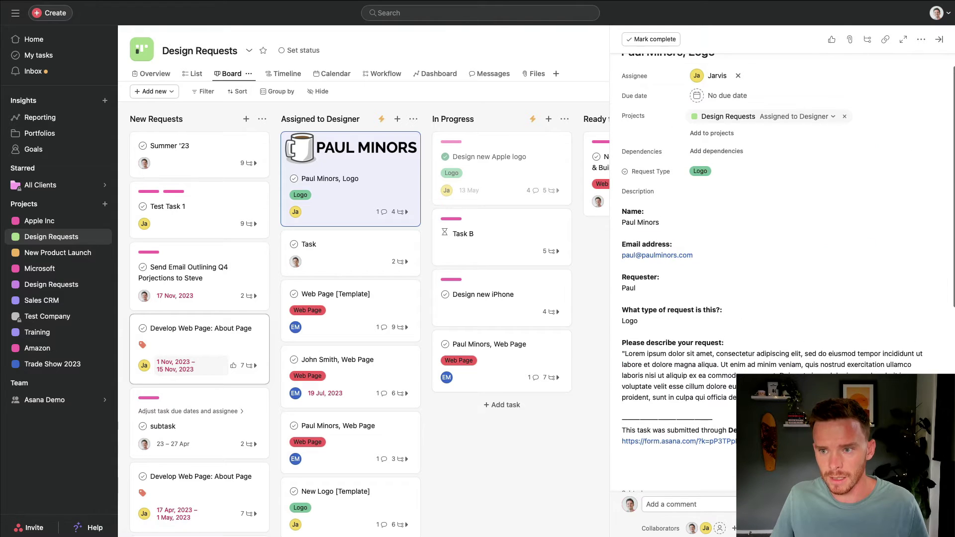
{"action": "left_click", "coordinate": [939, 39]}
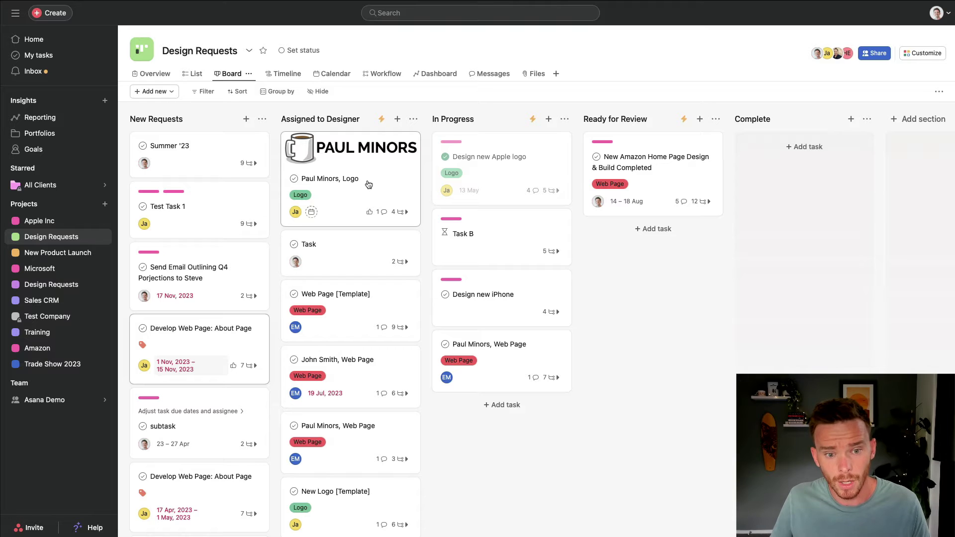
{"action": "left_click", "coordinate": [295, 213]}
{"action": "left_click", "coordinate": [311, 214]}
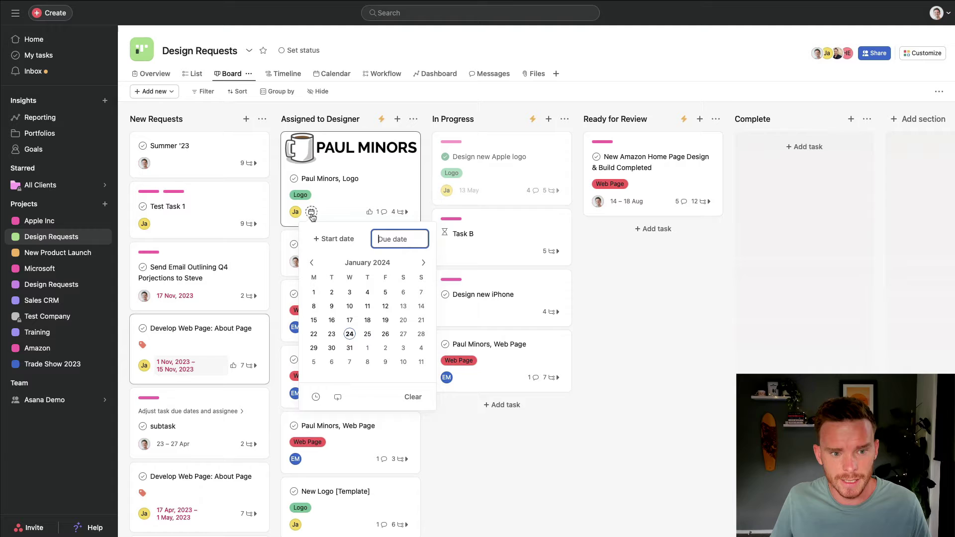
{"action": "left_click", "coordinate": [347, 213]}
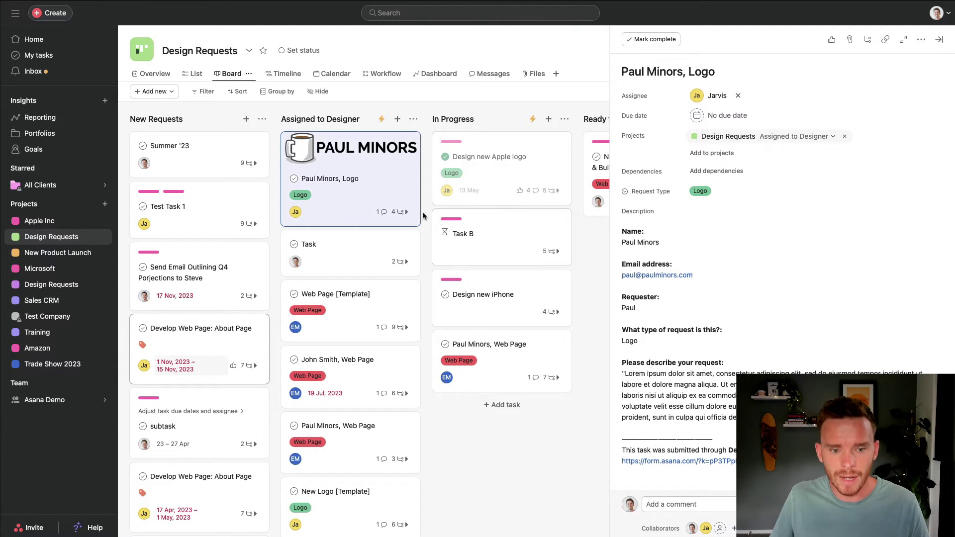
Review the Priority, description and Request Type fields of the task named Task
{"action": "left_click", "coordinate": [356, 255]}
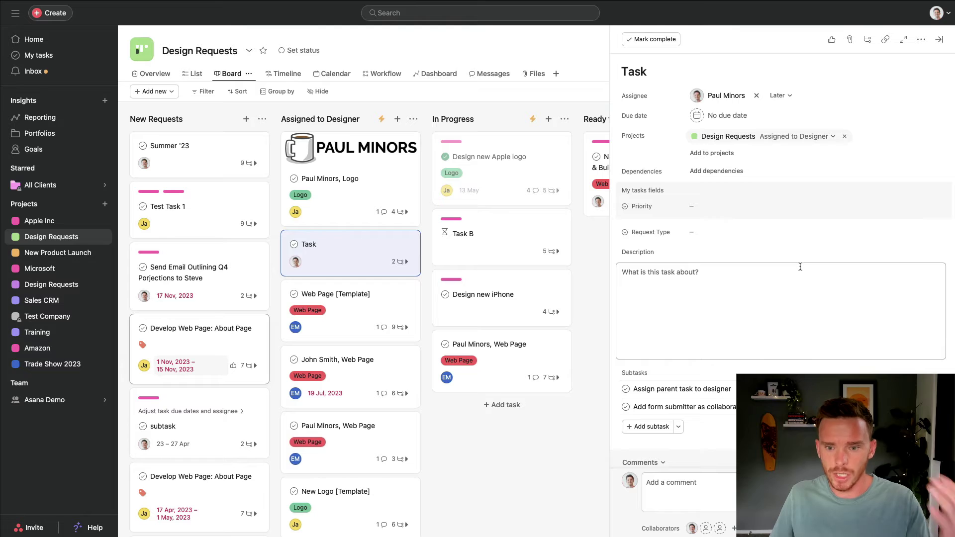
{"action": "left_click", "coordinate": [719, 208]}
{"action": "left_click", "coordinate": [817, 263]}
{"action": "left_click", "coordinate": [696, 232]}
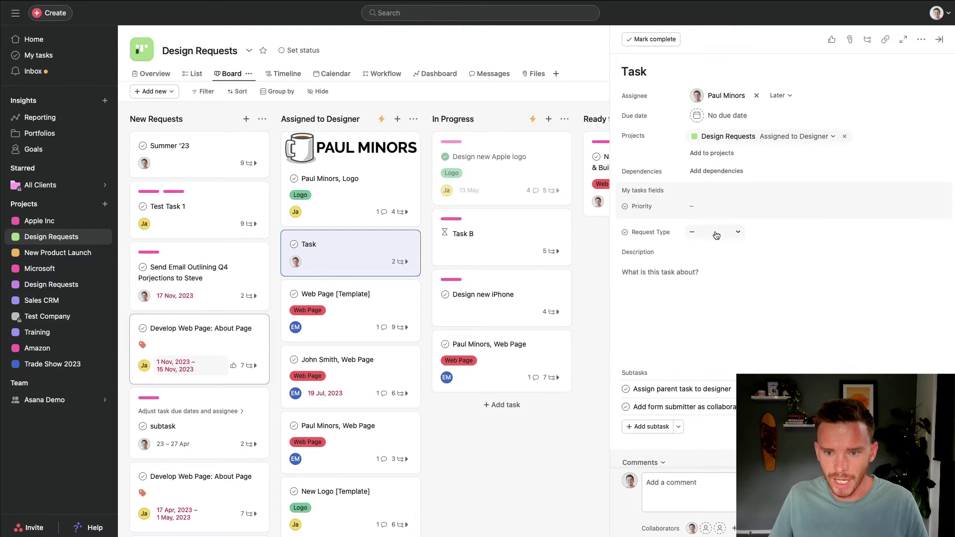
{"action": "left_click", "coordinate": [590, 299]}
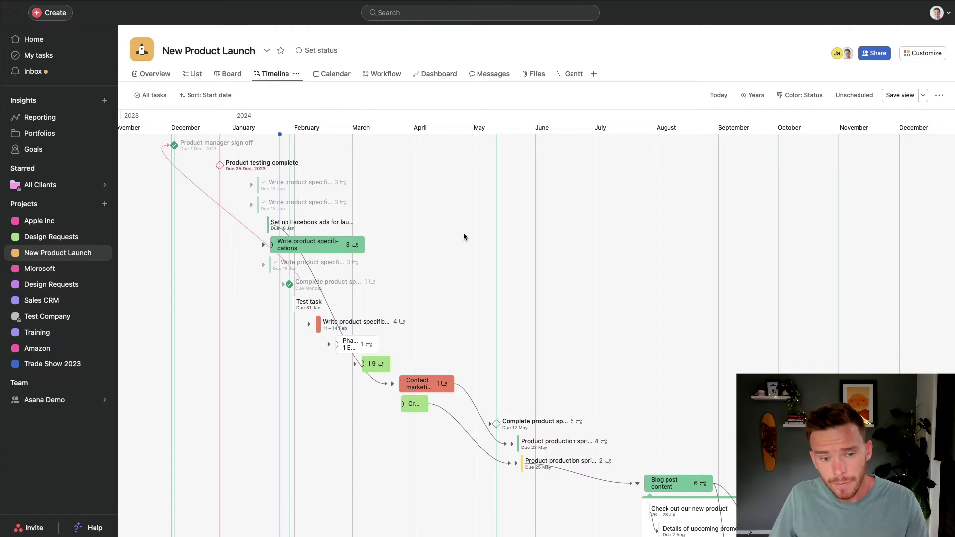
Switch the timeline scale to quarters and scroll to January–May 2024
{"action": "scroll", "coordinate": [464, 237], "scroll_direction": "down", "scroll_amount": 1}
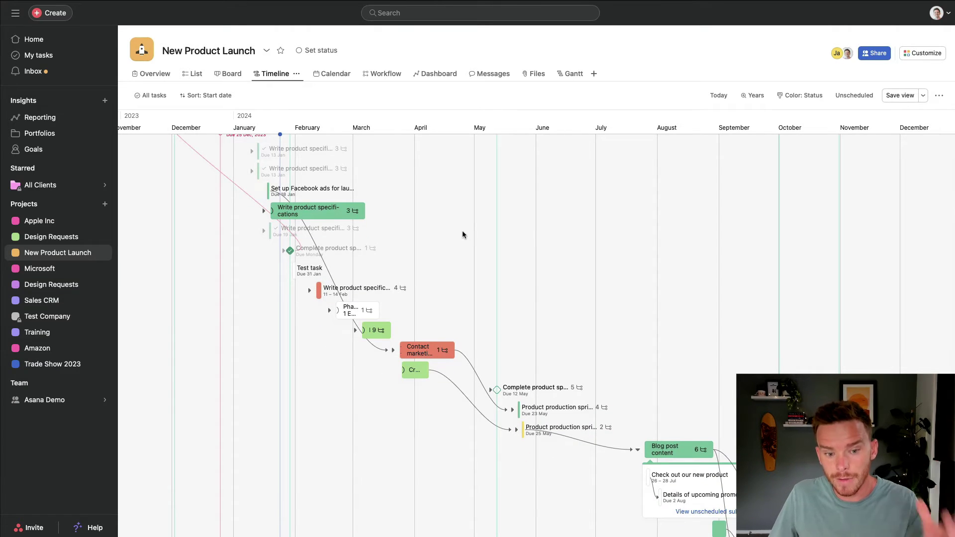
{"action": "scroll", "coordinate": [461, 235], "scroll_direction": "up", "scroll_amount": 1}
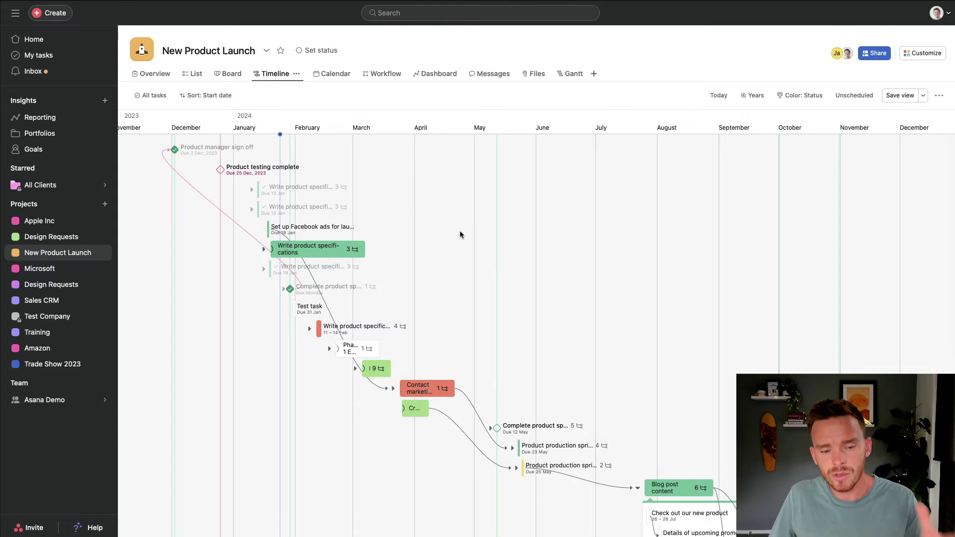
{"action": "scroll", "coordinate": [459, 235], "scroll_direction": "left", "scroll_amount": 5}
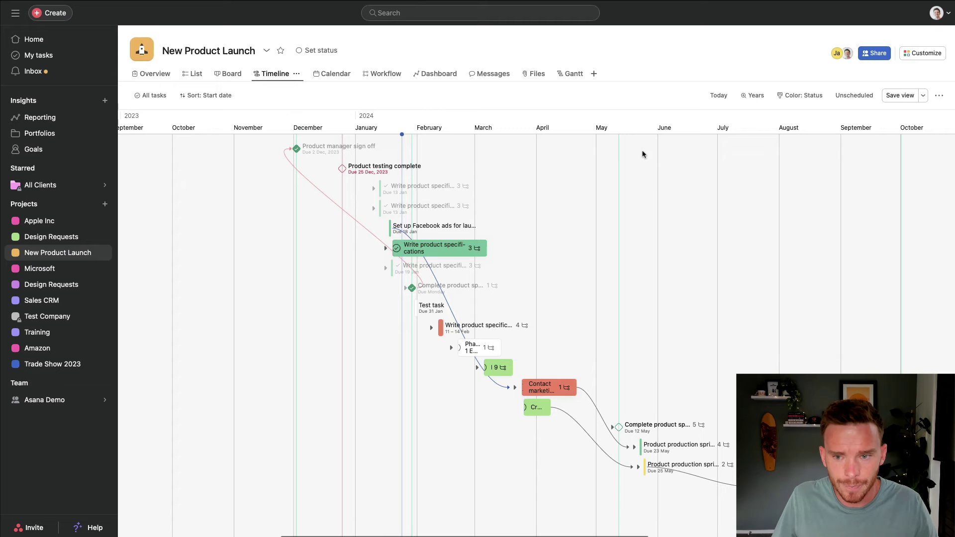
{"action": "left_click", "coordinate": [743, 105]}
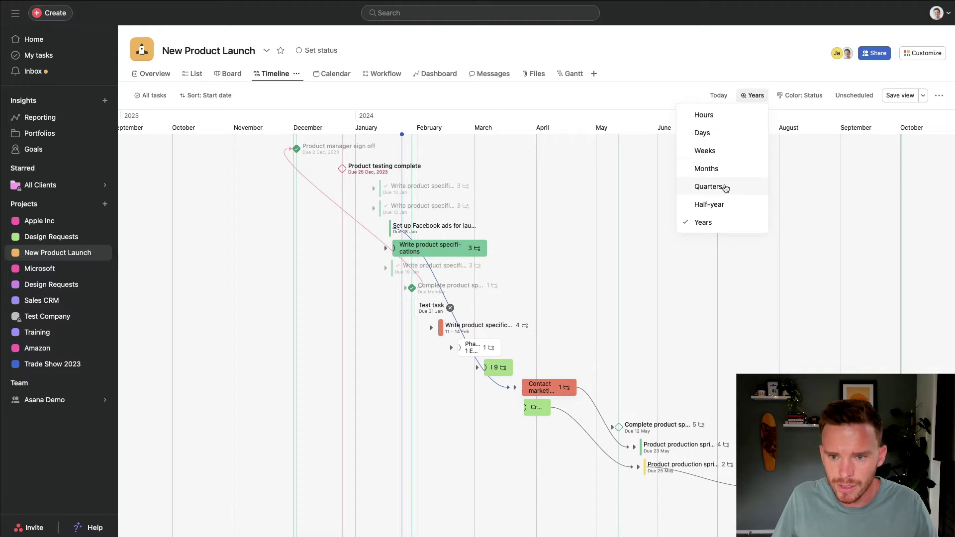
{"action": "left_click", "coordinate": [708, 187]}
{"action": "scroll", "coordinate": [508, 240], "scroll_direction": "left", "scroll_amount": 10}
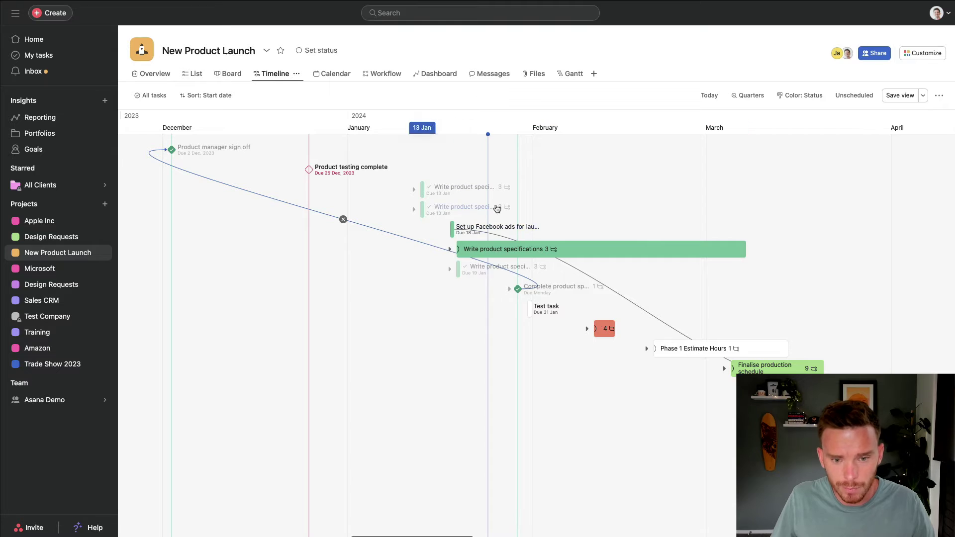
{"action": "scroll", "coordinate": [498, 285], "scroll_direction": "right", "scroll_amount": 3}
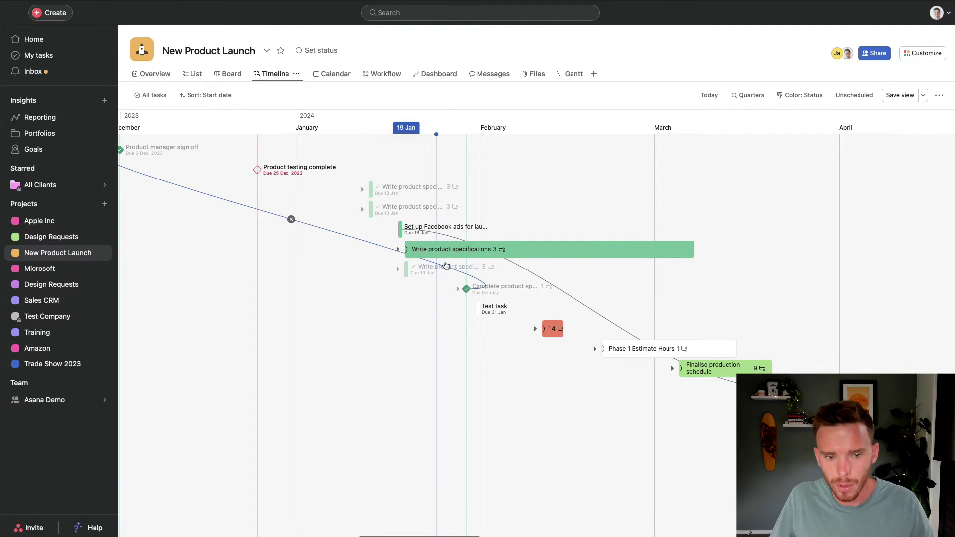
{"action": "scroll", "coordinate": [453, 251], "scroll_direction": "right", "scroll_amount": 3}
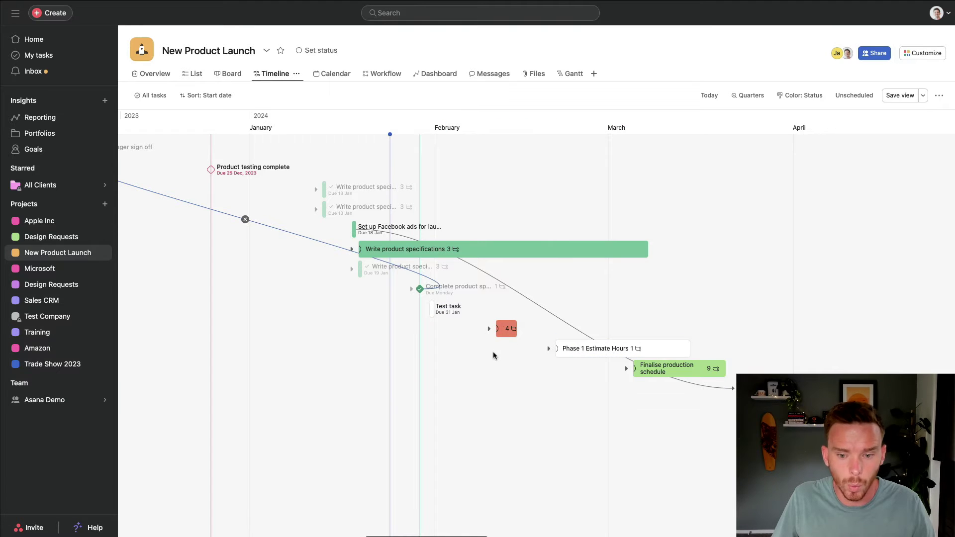
{"action": "scroll", "coordinate": [492, 350], "scroll_direction": "right", "scroll_amount": 3}
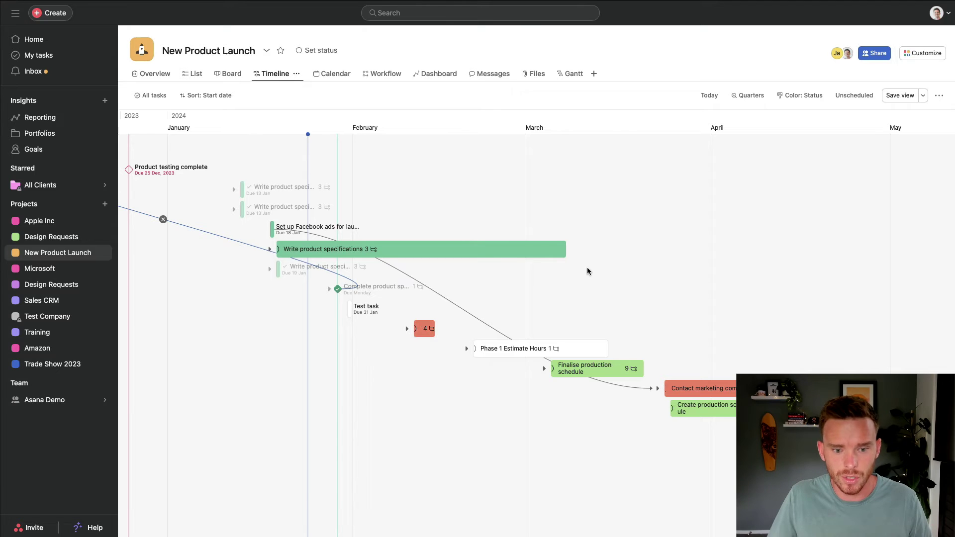
Drag the Write product specifications bar's handles so it runs 19 Jan – 3 Mar
{"action": "left_click_drag", "start_coordinate": [565, 248], "coordinate": [572, 249]}
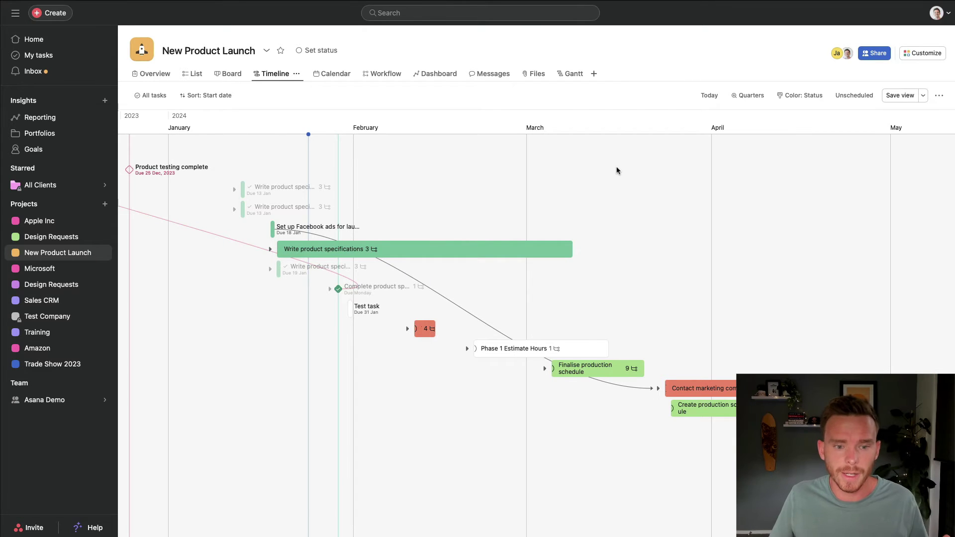
{"action": "mouse_move", "coordinate": [480, 242]}
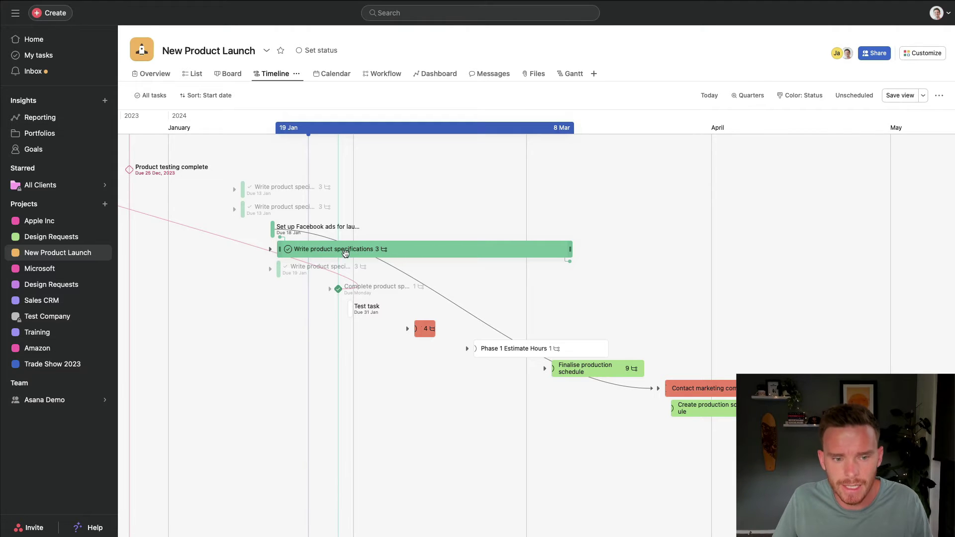
{"action": "mouse_move", "coordinate": [281, 249]}
{"action": "left_mouse_down"}
{"action": "mouse_move", "coordinate": [371, 250]}
{"action": "mouse_move", "coordinate": [279, 249]}
{"action": "left_mouse_up"}
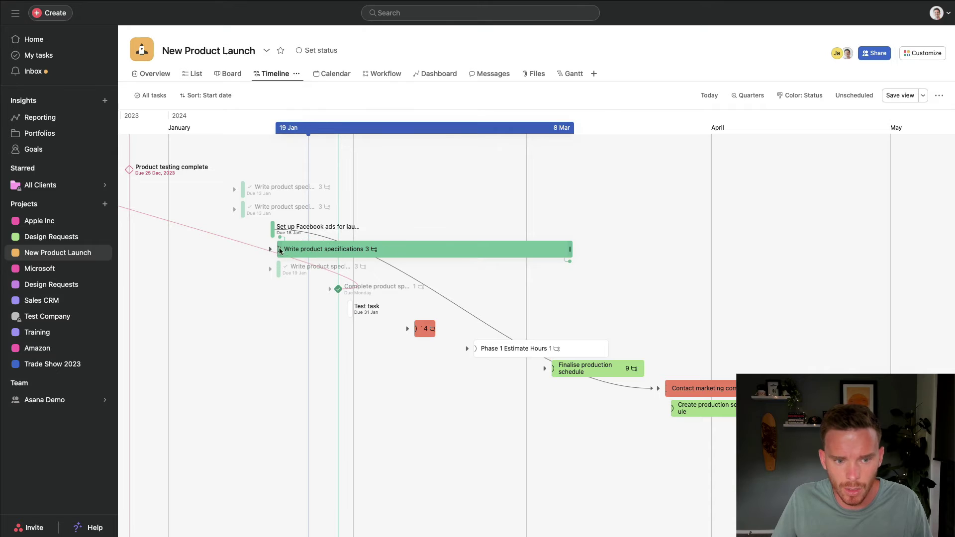
{"action": "left_click_drag", "start_coordinate": [569, 249], "coordinate": [543, 251]}
{"action": "mouse_move", "coordinate": [411, 251]}
{"action": "left_mouse_down"}
{"action": "mouse_move", "coordinate": [625, 251]}
{"action": "mouse_move", "coordinate": [411, 253]}
{"action": "left_mouse_up"}
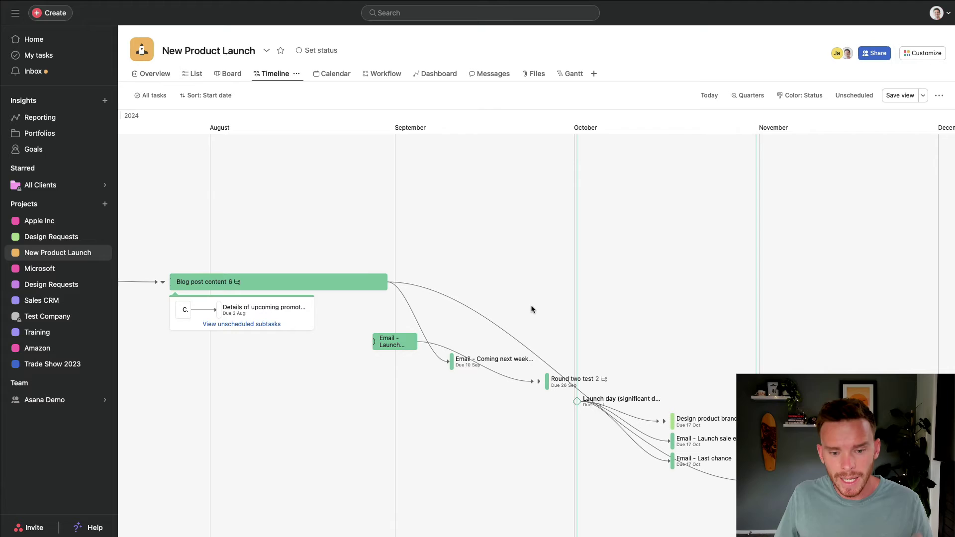
{"action": "left_click", "coordinate": [350, 284]}
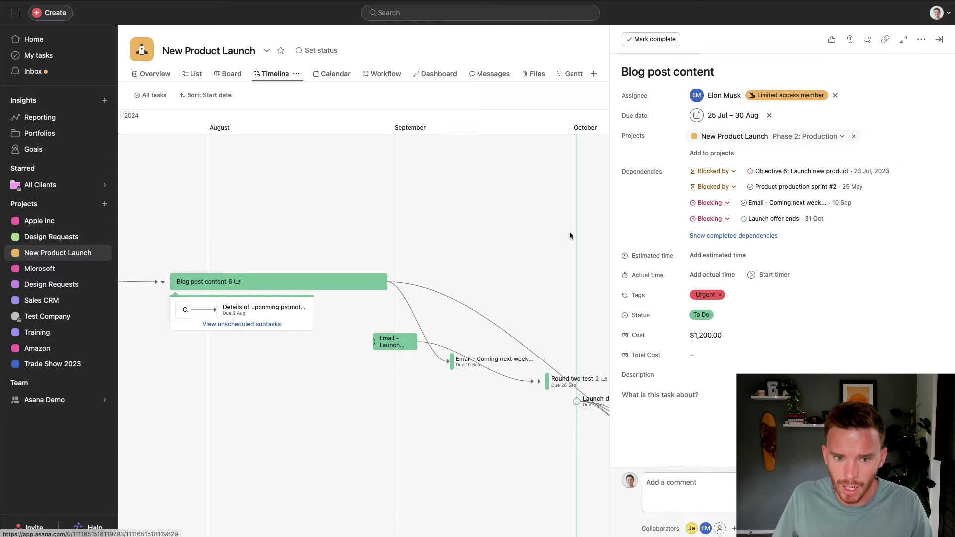
{"action": "scroll", "coordinate": [572, 235], "scroll_direction": "left", "scroll_amount": 10}
{"action": "scroll", "coordinate": [551, 287], "scroll_direction": "right", "scroll_amount": 10}
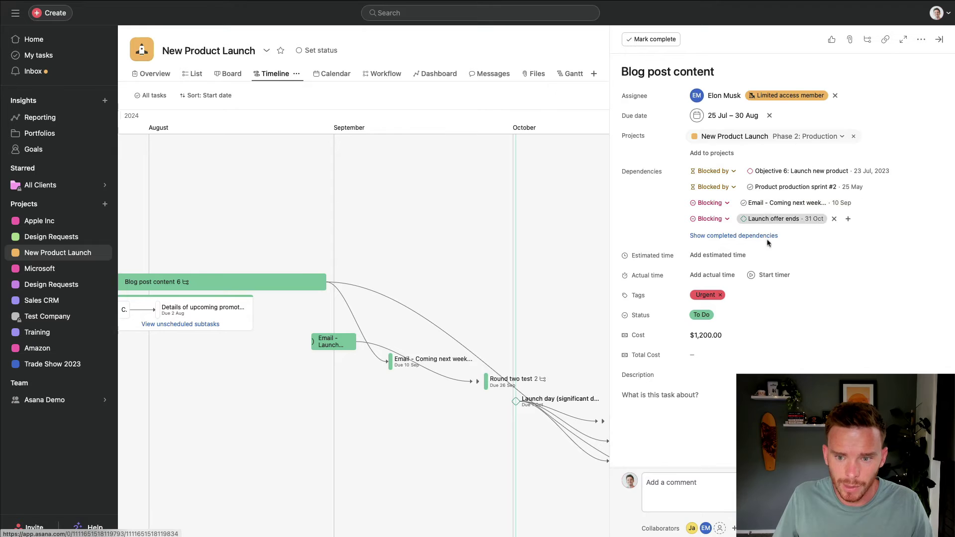
{"action": "left_click", "coordinate": [939, 39]}
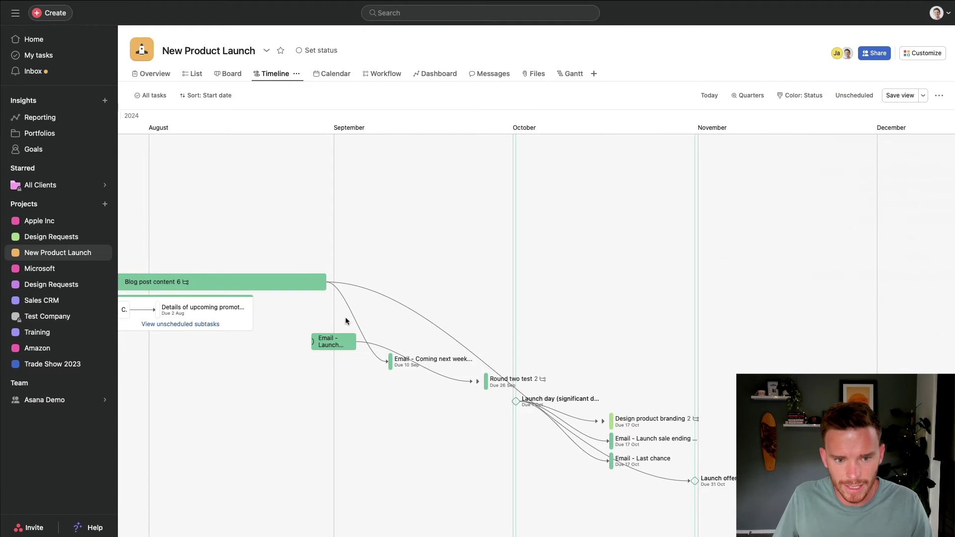
{"action": "scroll", "coordinate": [398, 316], "scroll_direction": "left", "scroll_amount": 3}
{"action": "scroll", "coordinate": [398, 314], "scroll_direction": "left", "scroll_amount": 2}
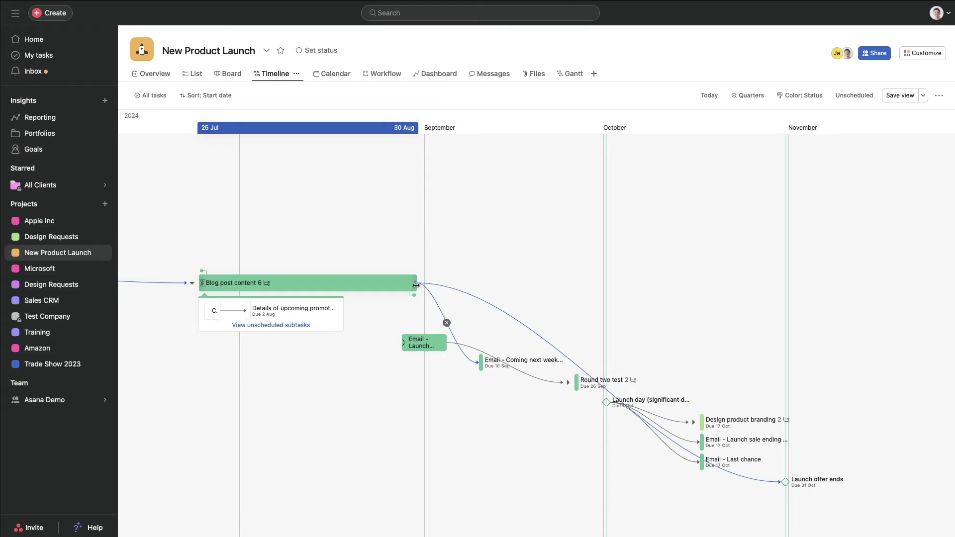
Extend Blog post content to end 2 Oct, pushing Launch offer ends to 3 Dec
{"action": "left_click_drag", "start_coordinate": [416, 285], "coordinate": [616, 290]}
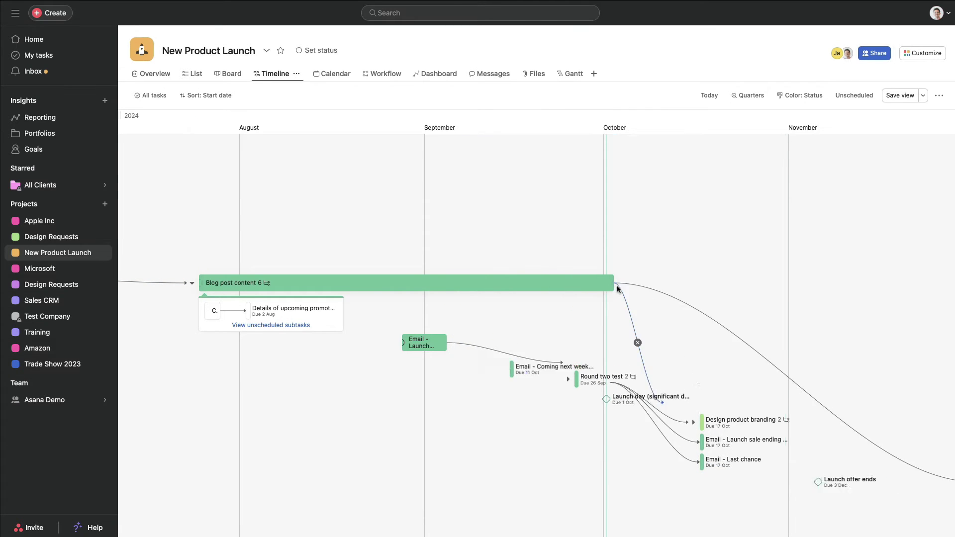
{"action": "scroll", "coordinate": [629, 299], "scroll_direction": "right", "scroll_amount": 5}
{"action": "scroll", "coordinate": [627, 316], "scroll_direction": "right", "scroll_amount": 1}
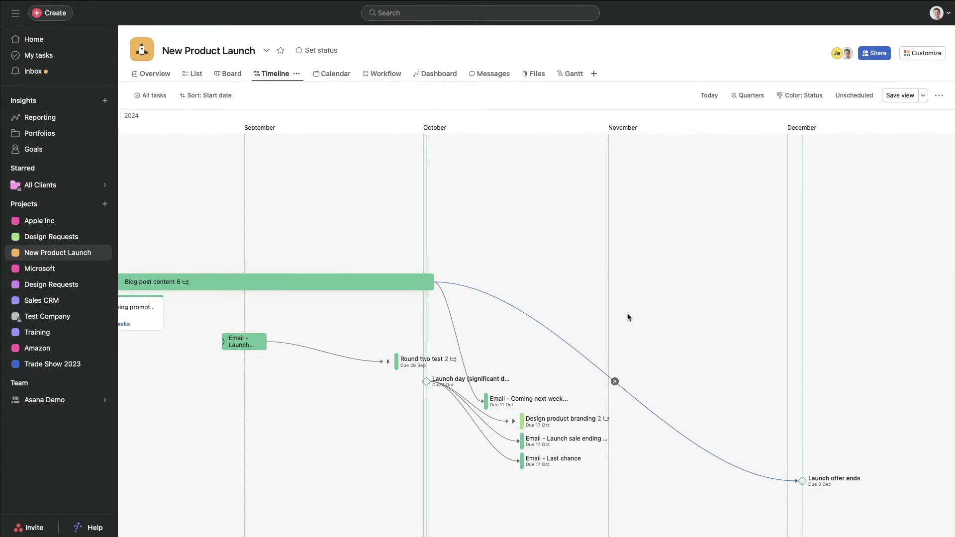
{"action": "scroll", "coordinate": [628, 317], "scroll_direction": "right", "scroll_amount": 4}
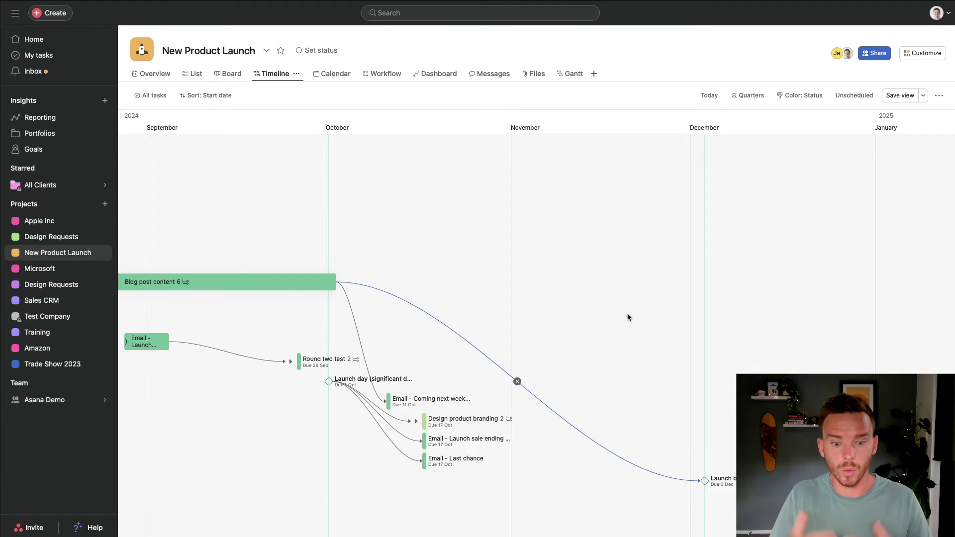
Marquee-select the 16 tasks from Contact marketing company about promotion onward and drag them later together
{"action": "scroll", "coordinate": [628, 316], "scroll_direction": "down", "scroll_amount": 5}
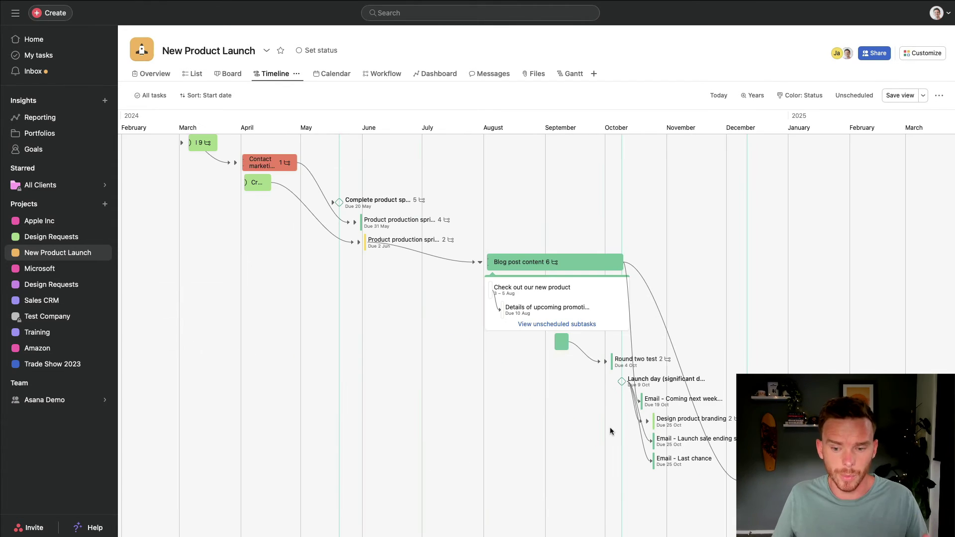
{"action": "scroll", "coordinate": [626, 439], "scroll_direction": "left", "scroll_amount": 3}
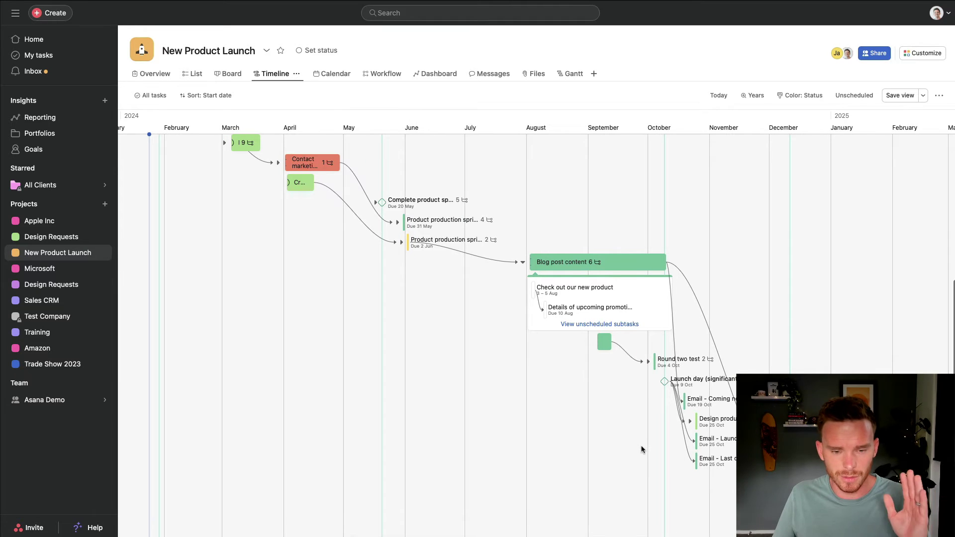
{"action": "scroll", "coordinate": [646, 468], "scroll_direction": "up", "scroll_amount": 1}
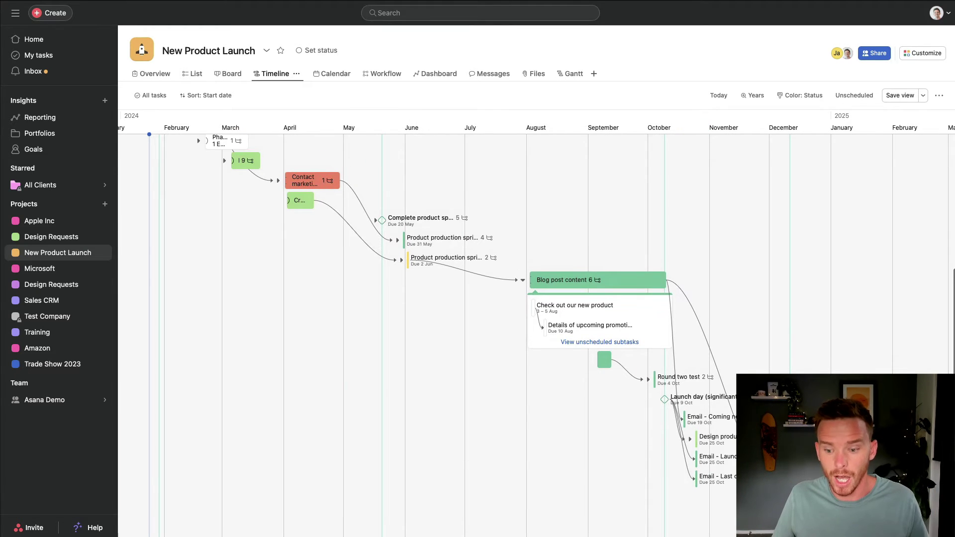
{"action": "left_click_drag", "start_coordinate": [810, 523], "coordinate": [297, 175]}
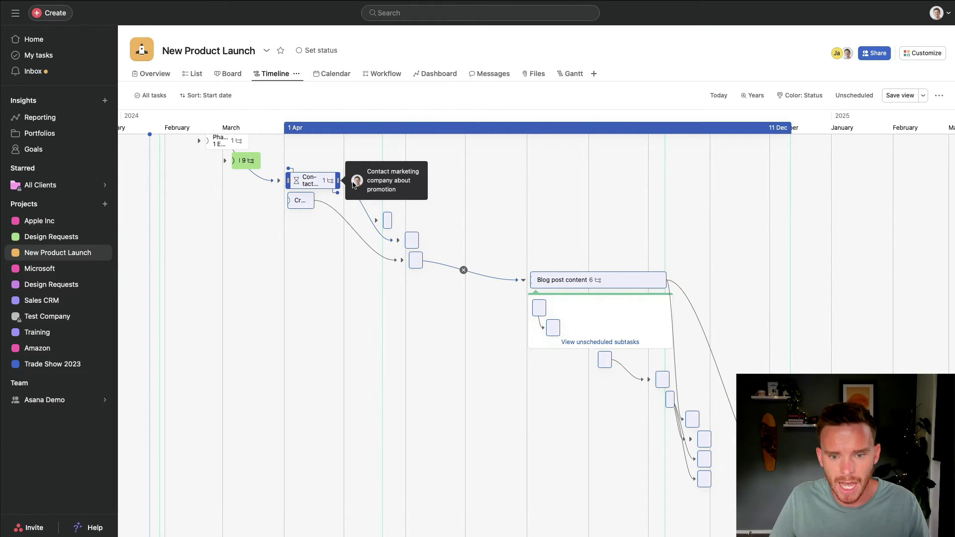
{"action": "left_click_drag", "start_coordinate": [336, 183], "coordinate": [311, 188]}
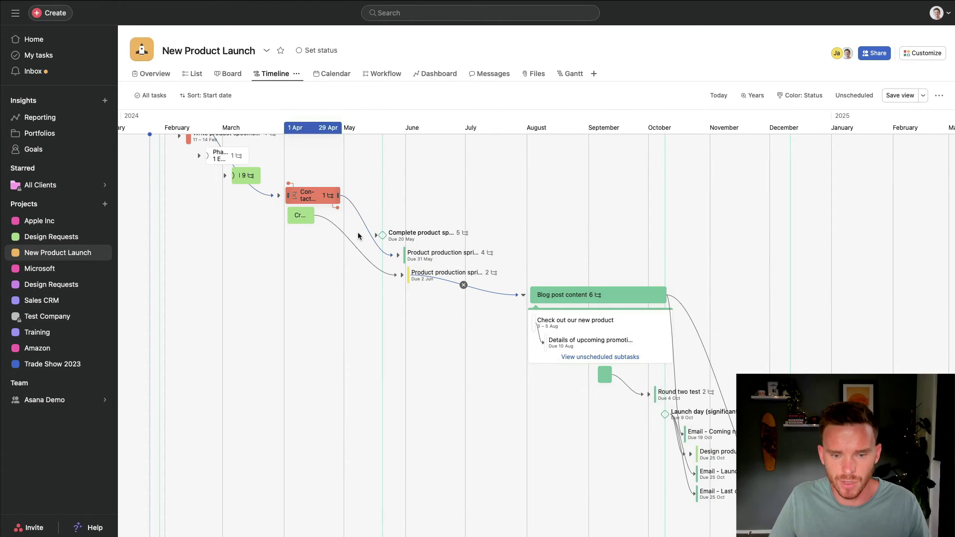
{"action": "scroll", "coordinate": [582, 274], "scroll_direction": "right", "scroll_amount": 3}
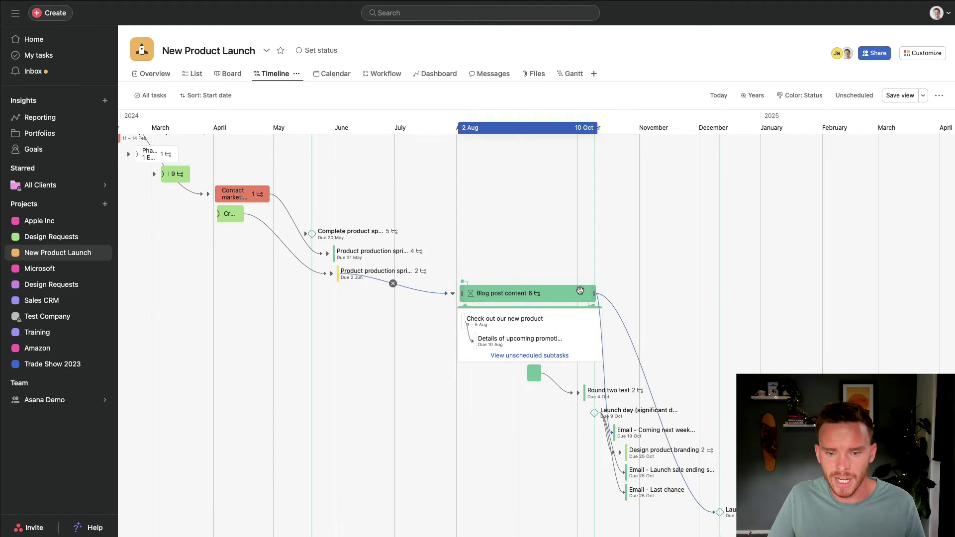
{"action": "scroll", "coordinate": [581, 293], "scroll_direction": "down", "scroll_amount": 2}
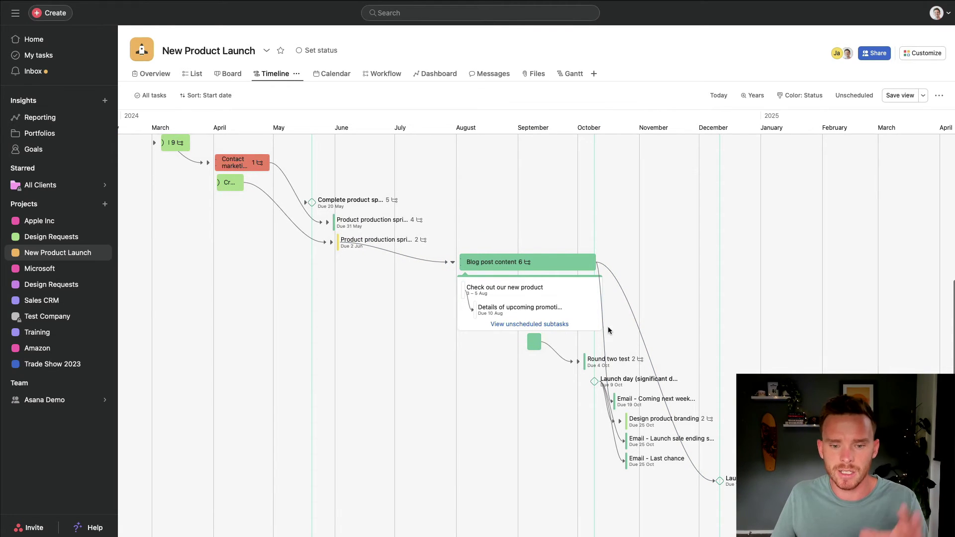
{"action": "left_click", "coordinate": [195, 74]}
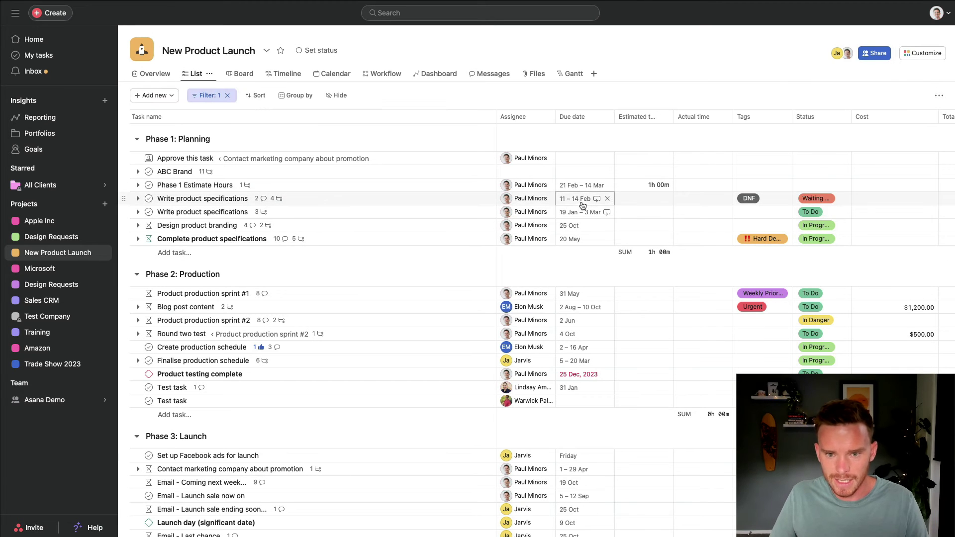
{"action": "left_click", "coordinate": [585, 200]}
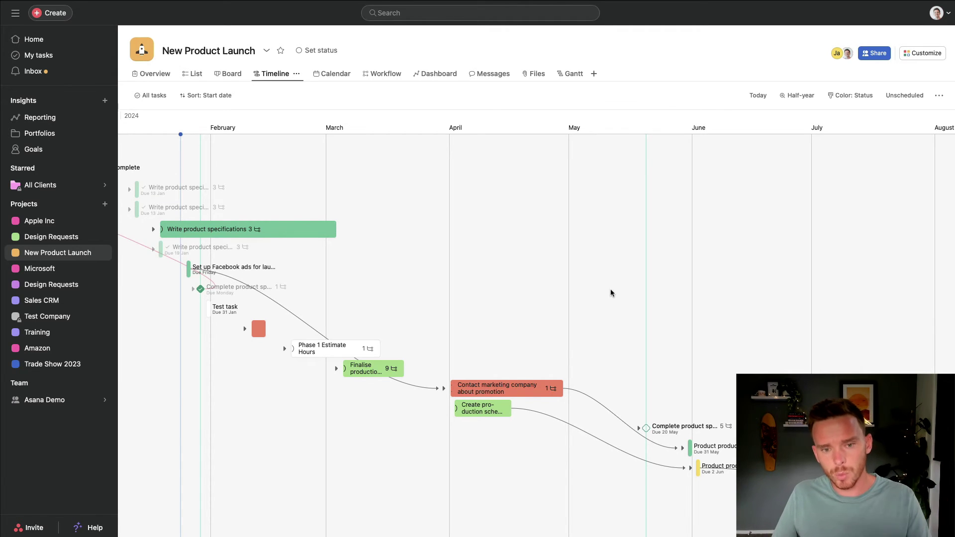
Show New Product Launch as a Gantt chart and scroll across the Phase 1: Planning tasks
{"action": "left_click", "coordinate": [573, 75]}
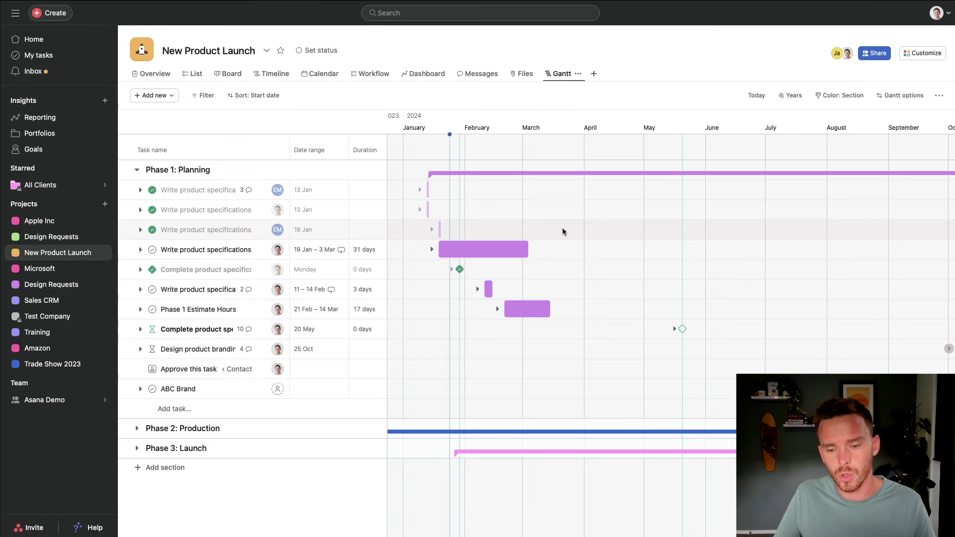
{"action": "scroll", "coordinate": [558, 232], "scroll_direction": "right", "scroll_amount": 1}
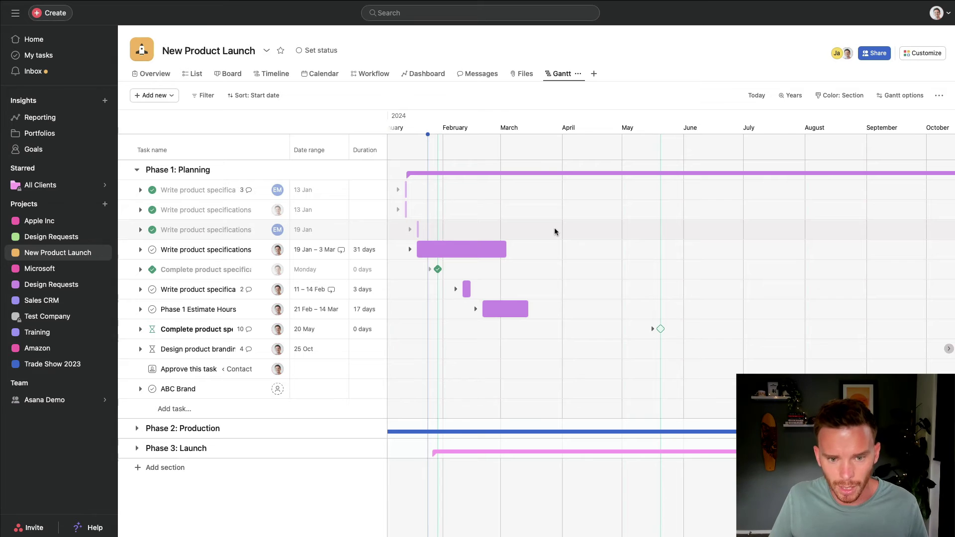
{"action": "scroll", "coordinate": [555, 231], "scroll_direction": "right", "scroll_amount": 2}
{"action": "scroll", "coordinate": [574, 235], "scroll_direction": "left", "scroll_amount": 2}
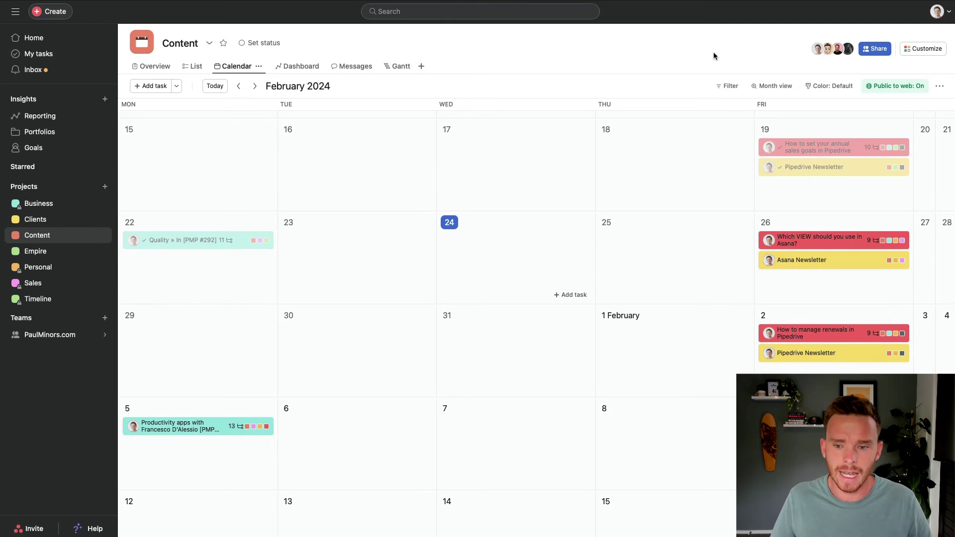
{"action": "scroll", "coordinate": [704, 252], "scroll_direction": "up", "scroll_amount": 1}
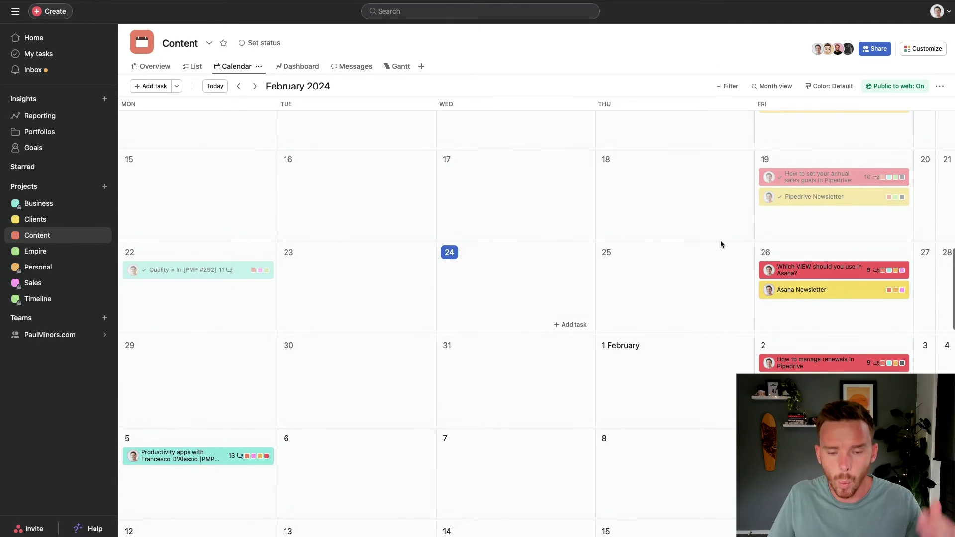
{"action": "scroll", "coordinate": [741, 263], "scroll_direction": "down", "scroll_amount": 1}
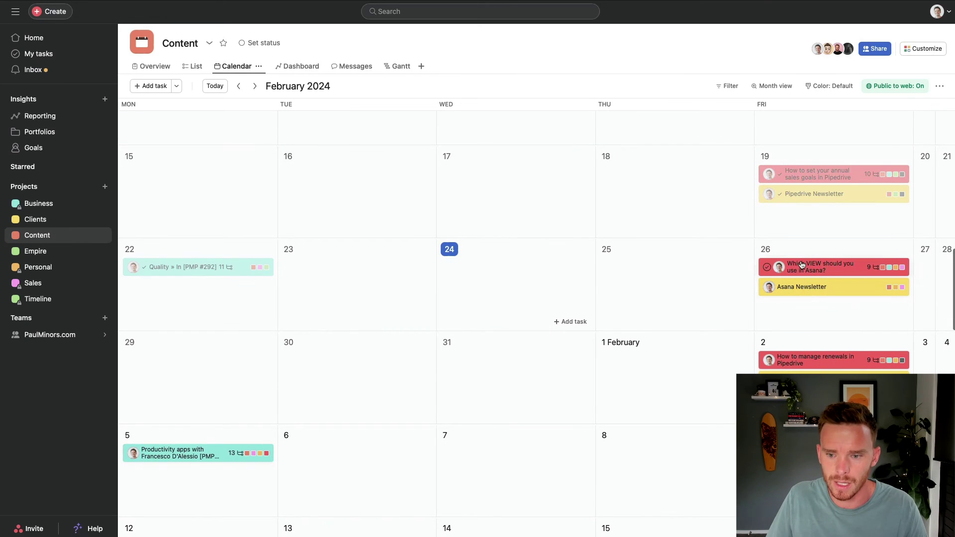
{"action": "left_click", "coordinate": [820, 265]}
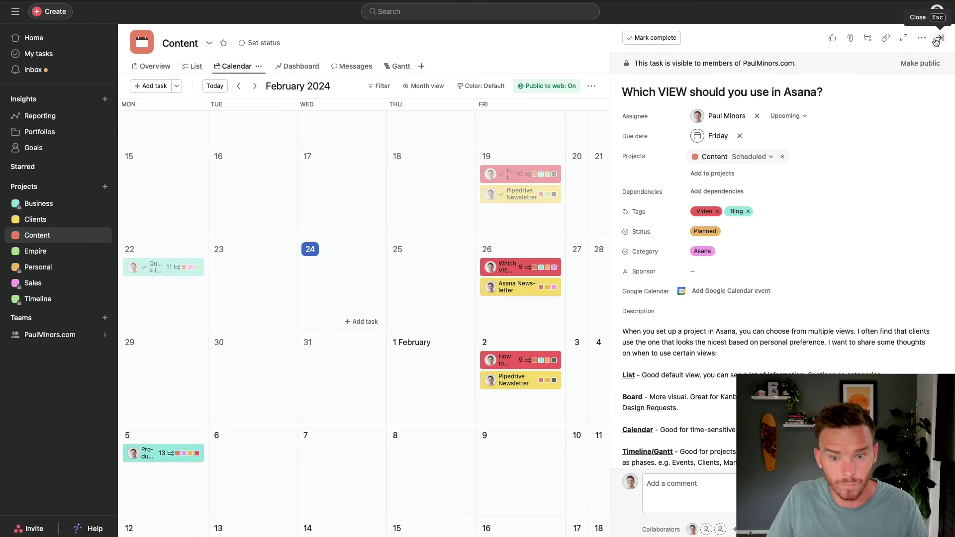
{"action": "left_click", "coordinate": [935, 42]}
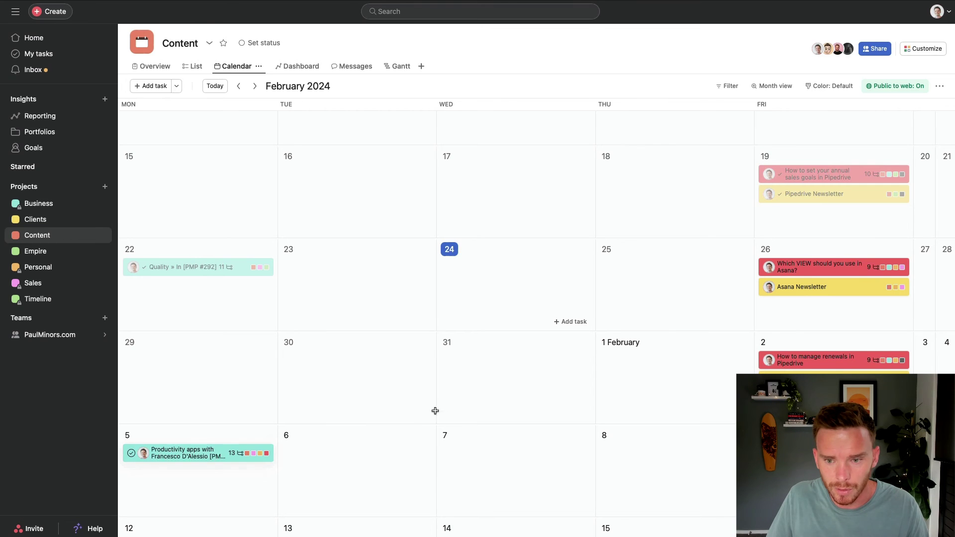
{"action": "scroll", "coordinate": [588, 376], "scroll_direction": "up", "scroll_amount": 20}
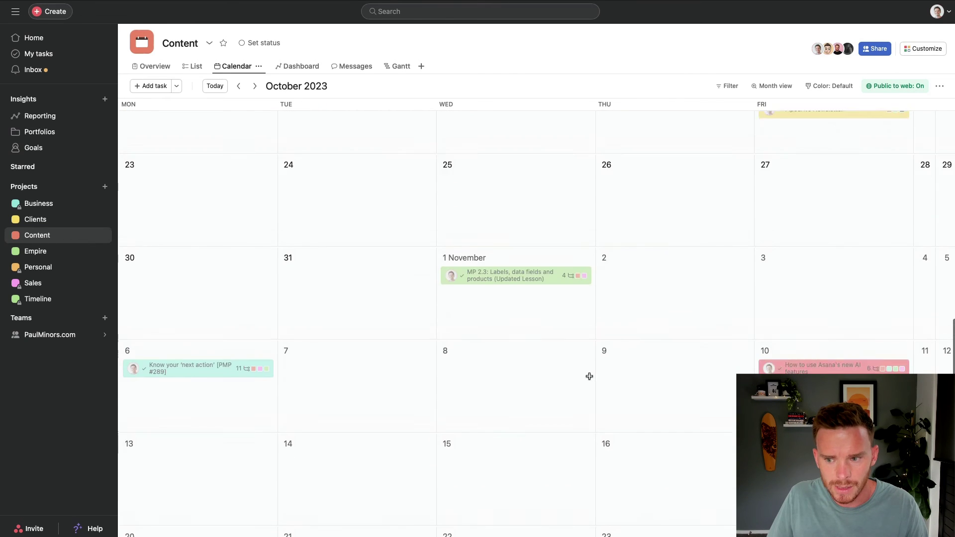
{"action": "scroll", "coordinate": [589, 377], "scroll_direction": "up", "scroll_amount": 10}
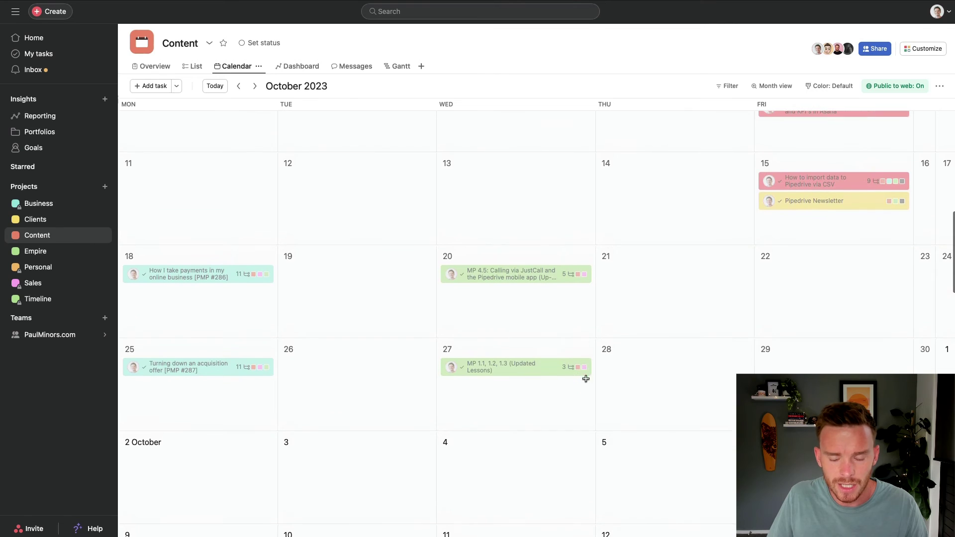
{"action": "scroll", "coordinate": [586, 379], "scroll_direction": "up", "scroll_amount": 2}
{"action": "scroll", "coordinate": [587, 379], "scroll_direction": "up", "scroll_amount": 3}
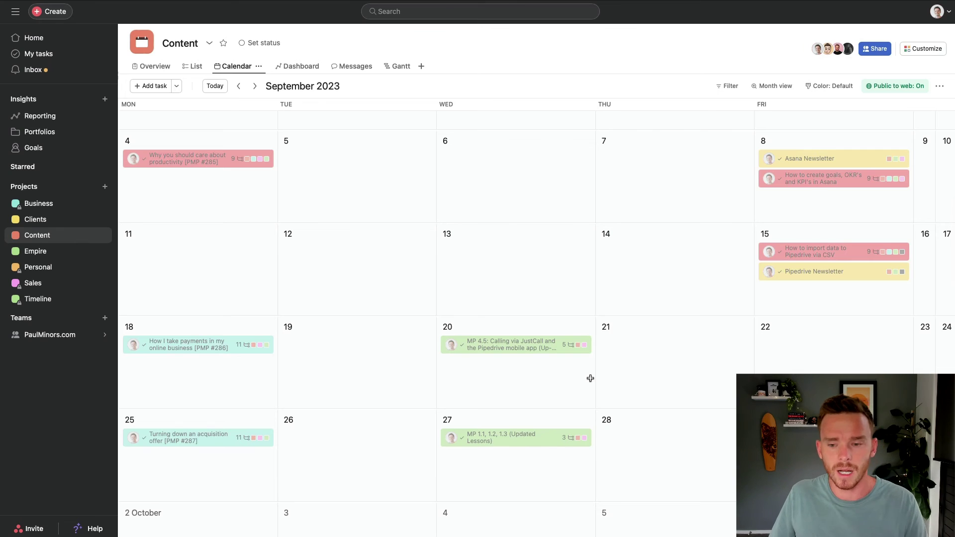
{"action": "scroll", "coordinate": [600, 385], "scroll_direction": "down", "scroll_amount": 15}
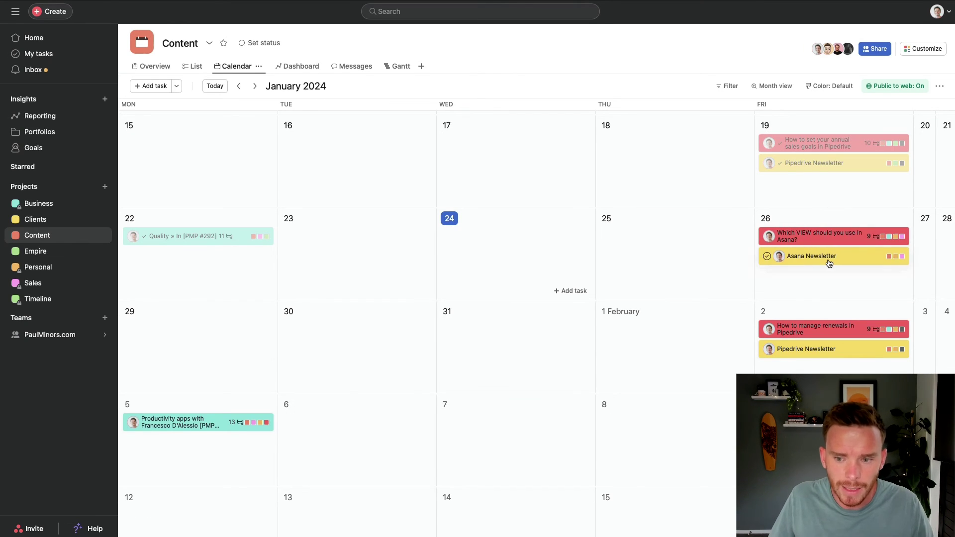
Move 'Which VIEW should you use in Asana?' to Wed 31, then back to Fri 26
{"action": "left_click", "coordinate": [811, 236]}
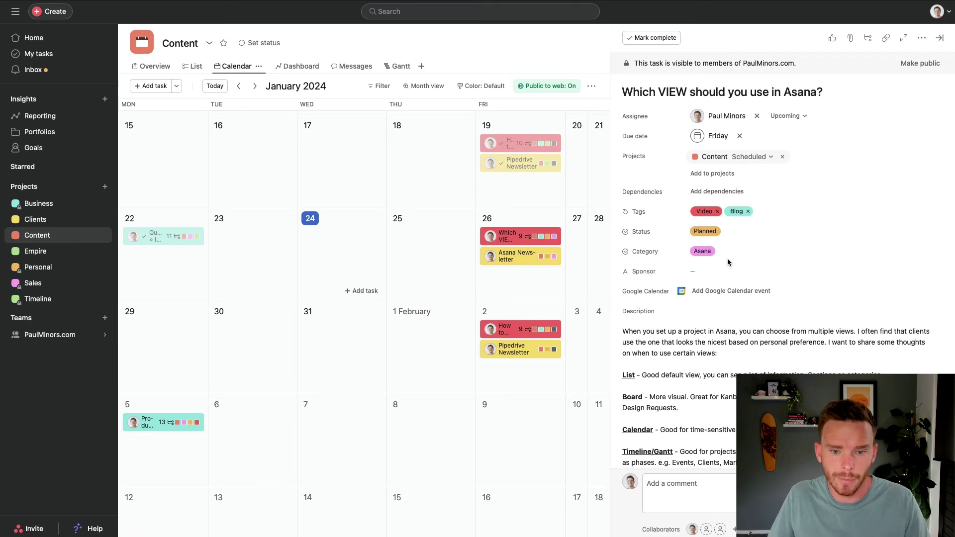
{"action": "left_click", "coordinate": [940, 38]}
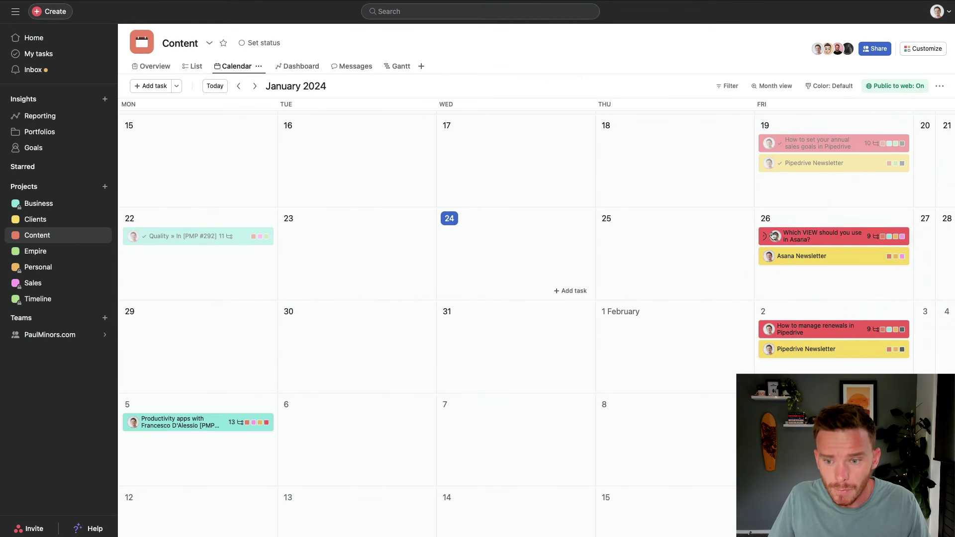
{"action": "left_click_drag", "start_coordinate": [774, 236], "coordinate": [548, 328]}
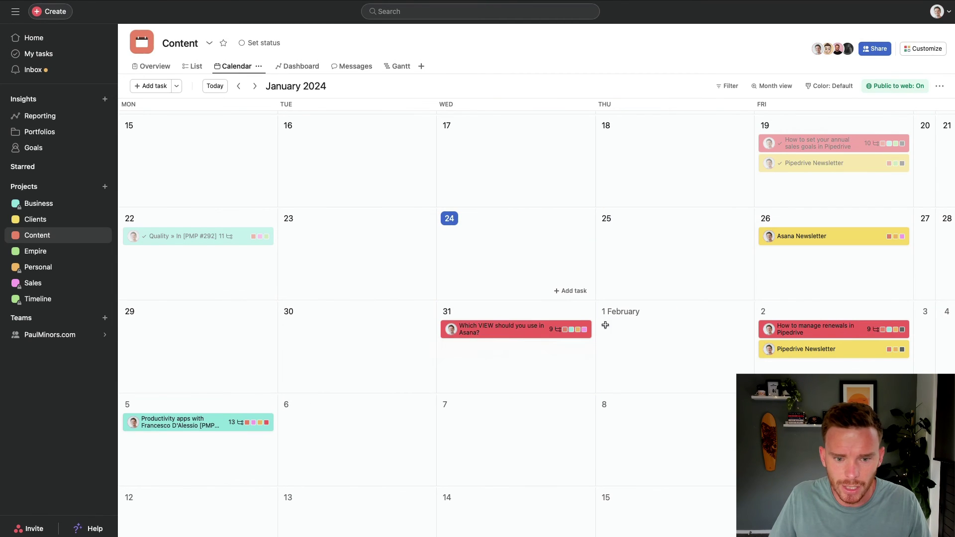
{"action": "left_click_drag", "start_coordinate": [488, 331], "coordinate": [821, 280]}
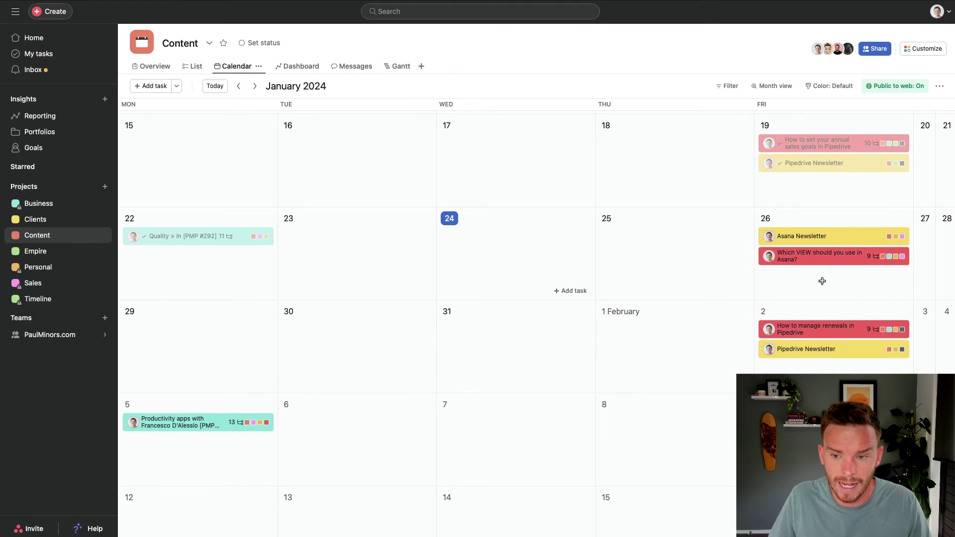
{"action": "left_click", "coordinate": [777, 88]}
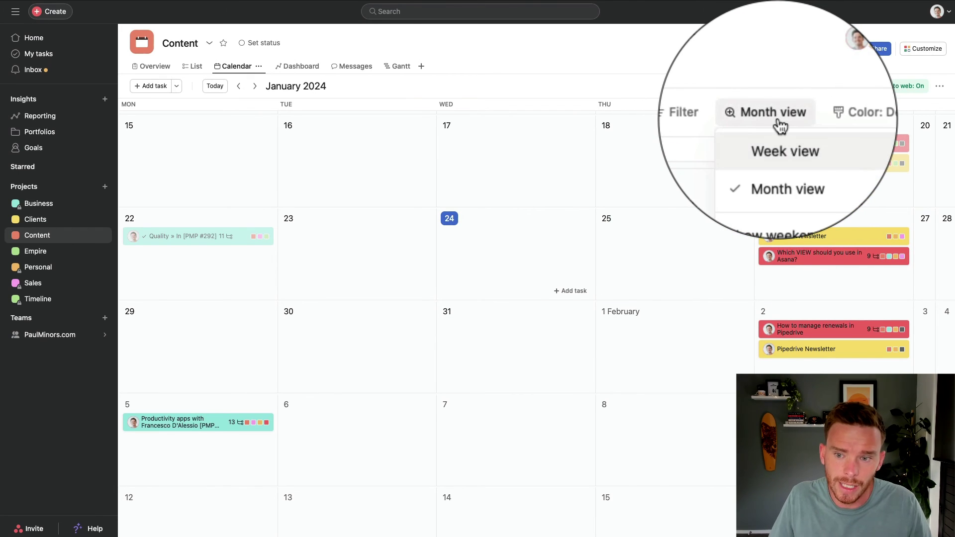
{"action": "left_click", "coordinate": [776, 148]}
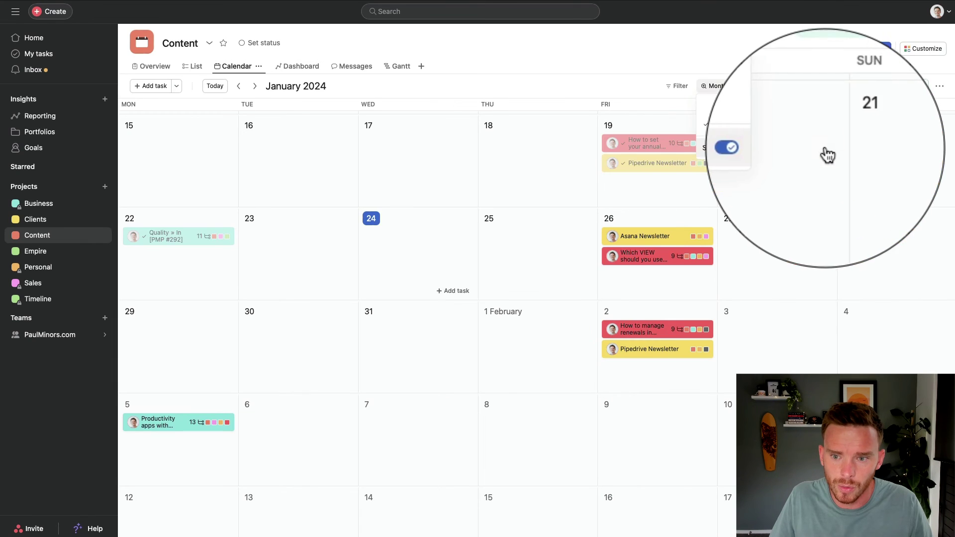
{"action": "left_click", "coordinate": [779, 154]}
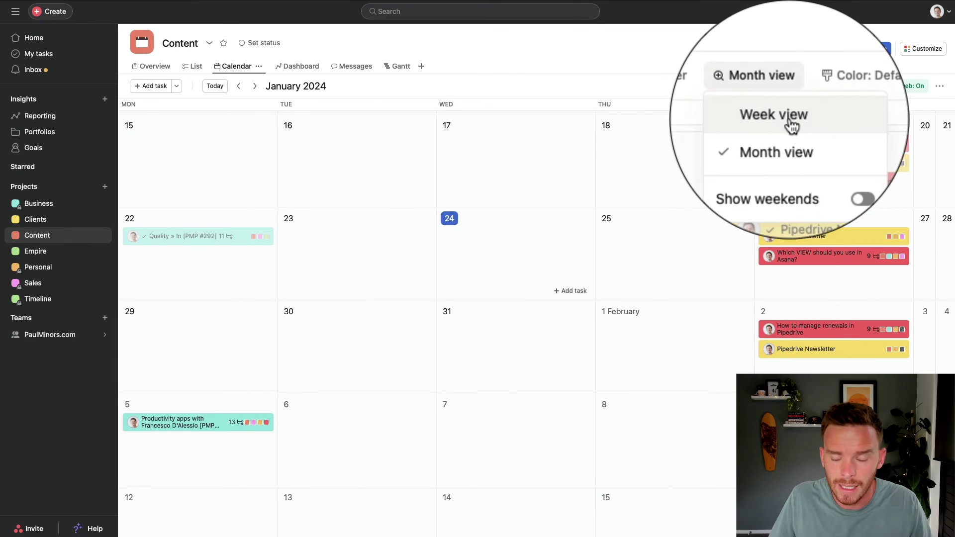
{"action": "left_click", "coordinate": [790, 119]}
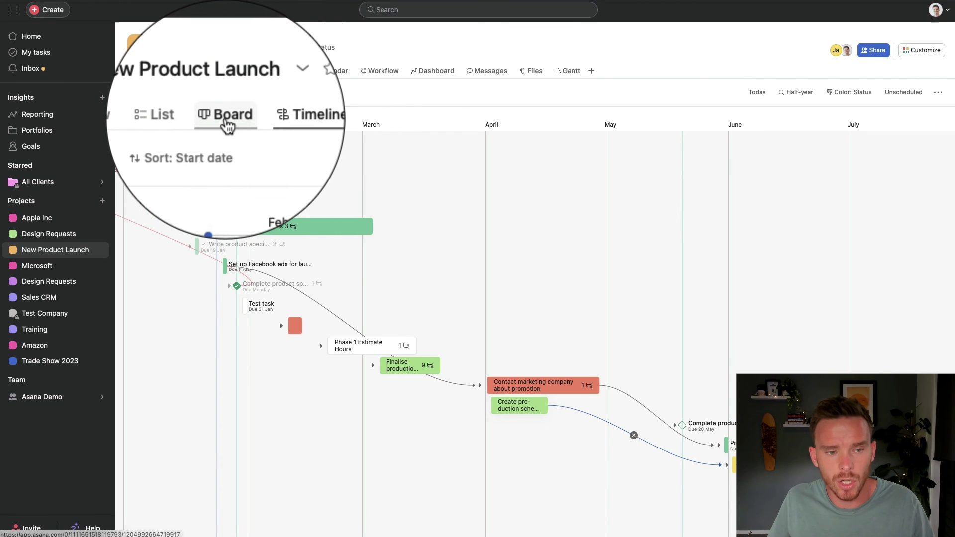
Go from Board back to List and set List as New Product Launch's default view
{"action": "left_click", "coordinate": [226, 123]}
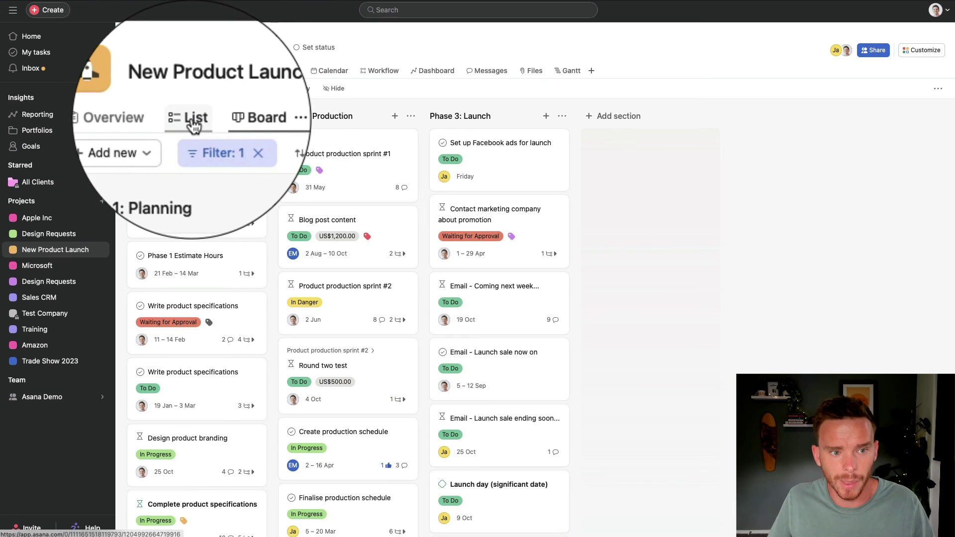
{"action": "left_click", "coordinate": [161, 115]}
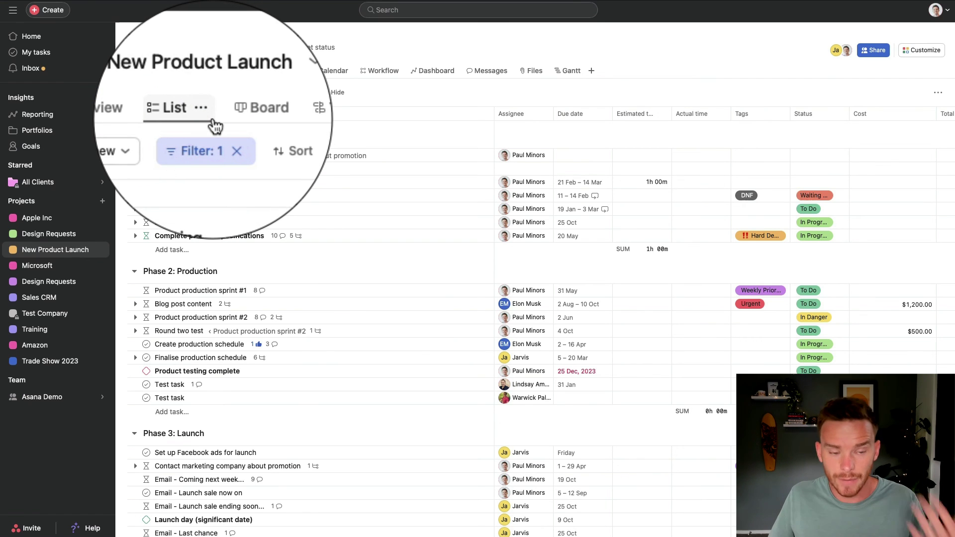
{"action": "left_click", "coordinate": [209, 124]}
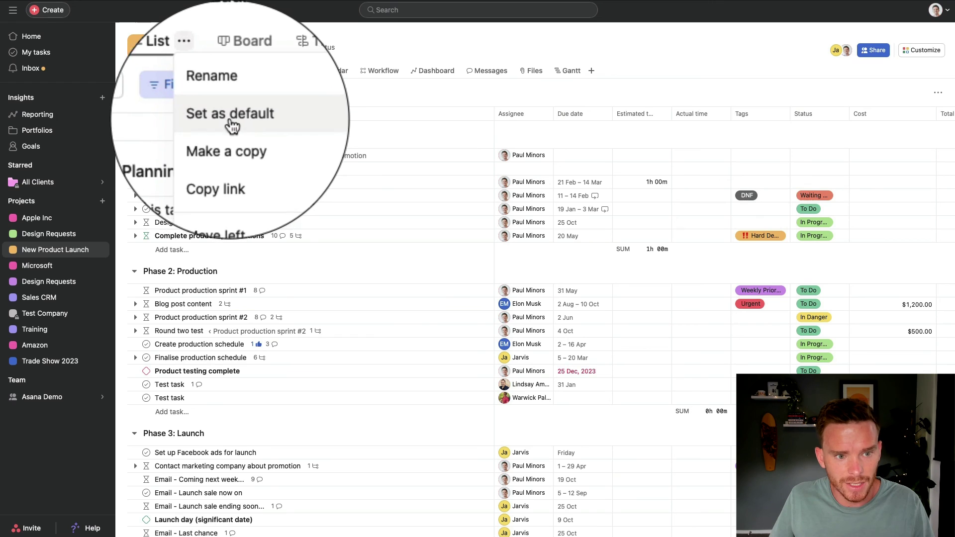
{"action": "left_click", "coordinate": [232, 114]}
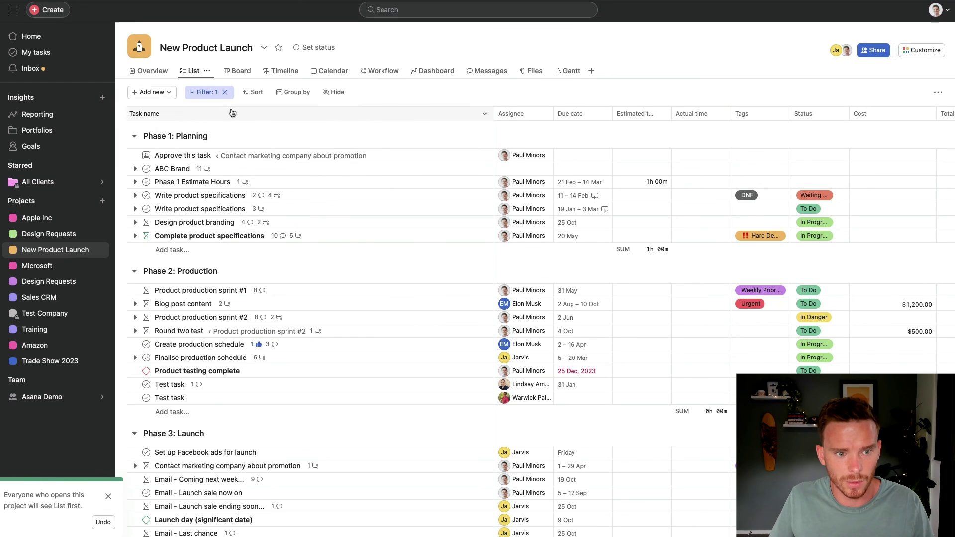
Visit Design Requests, reopen New Product Launch, and check List's Set as default option is greyed out
{"action": "left_click", "coordinate": [39, 239]}
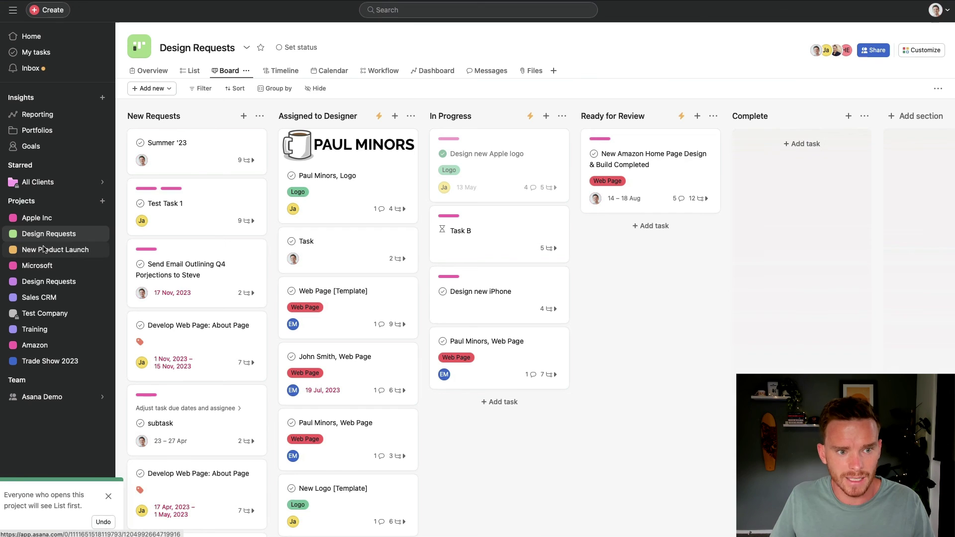
{"action": "left_click", "coordinate": [43, 249]}
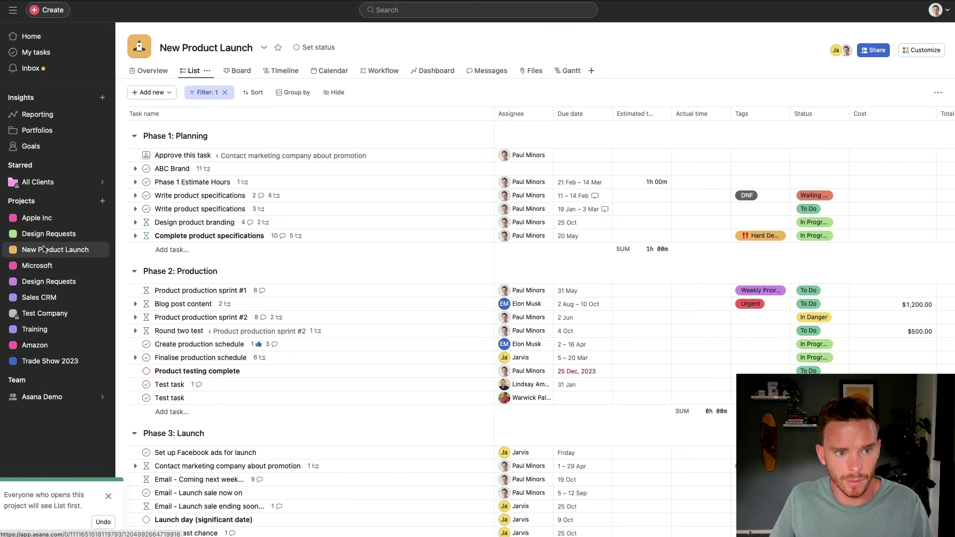
{"action": "left_click", "coordinate": [206, 72]}
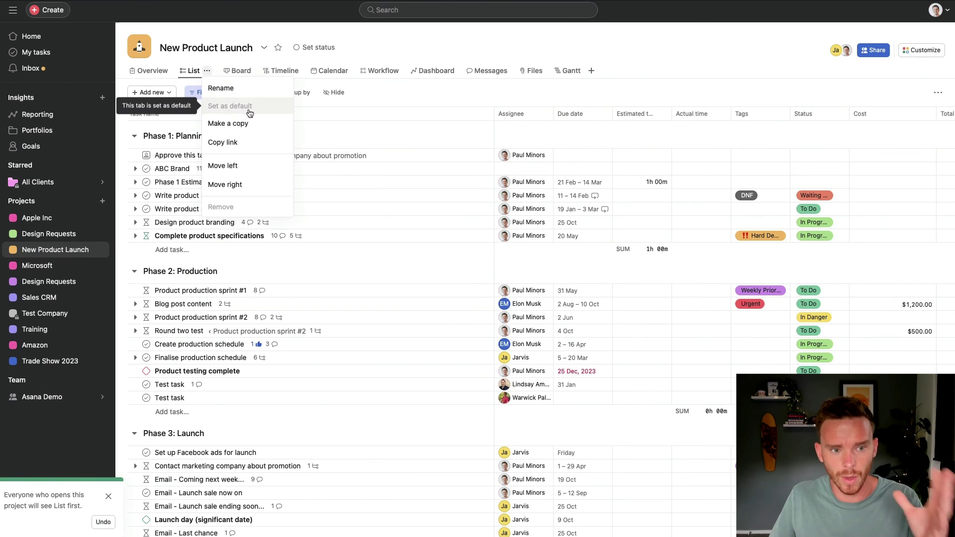